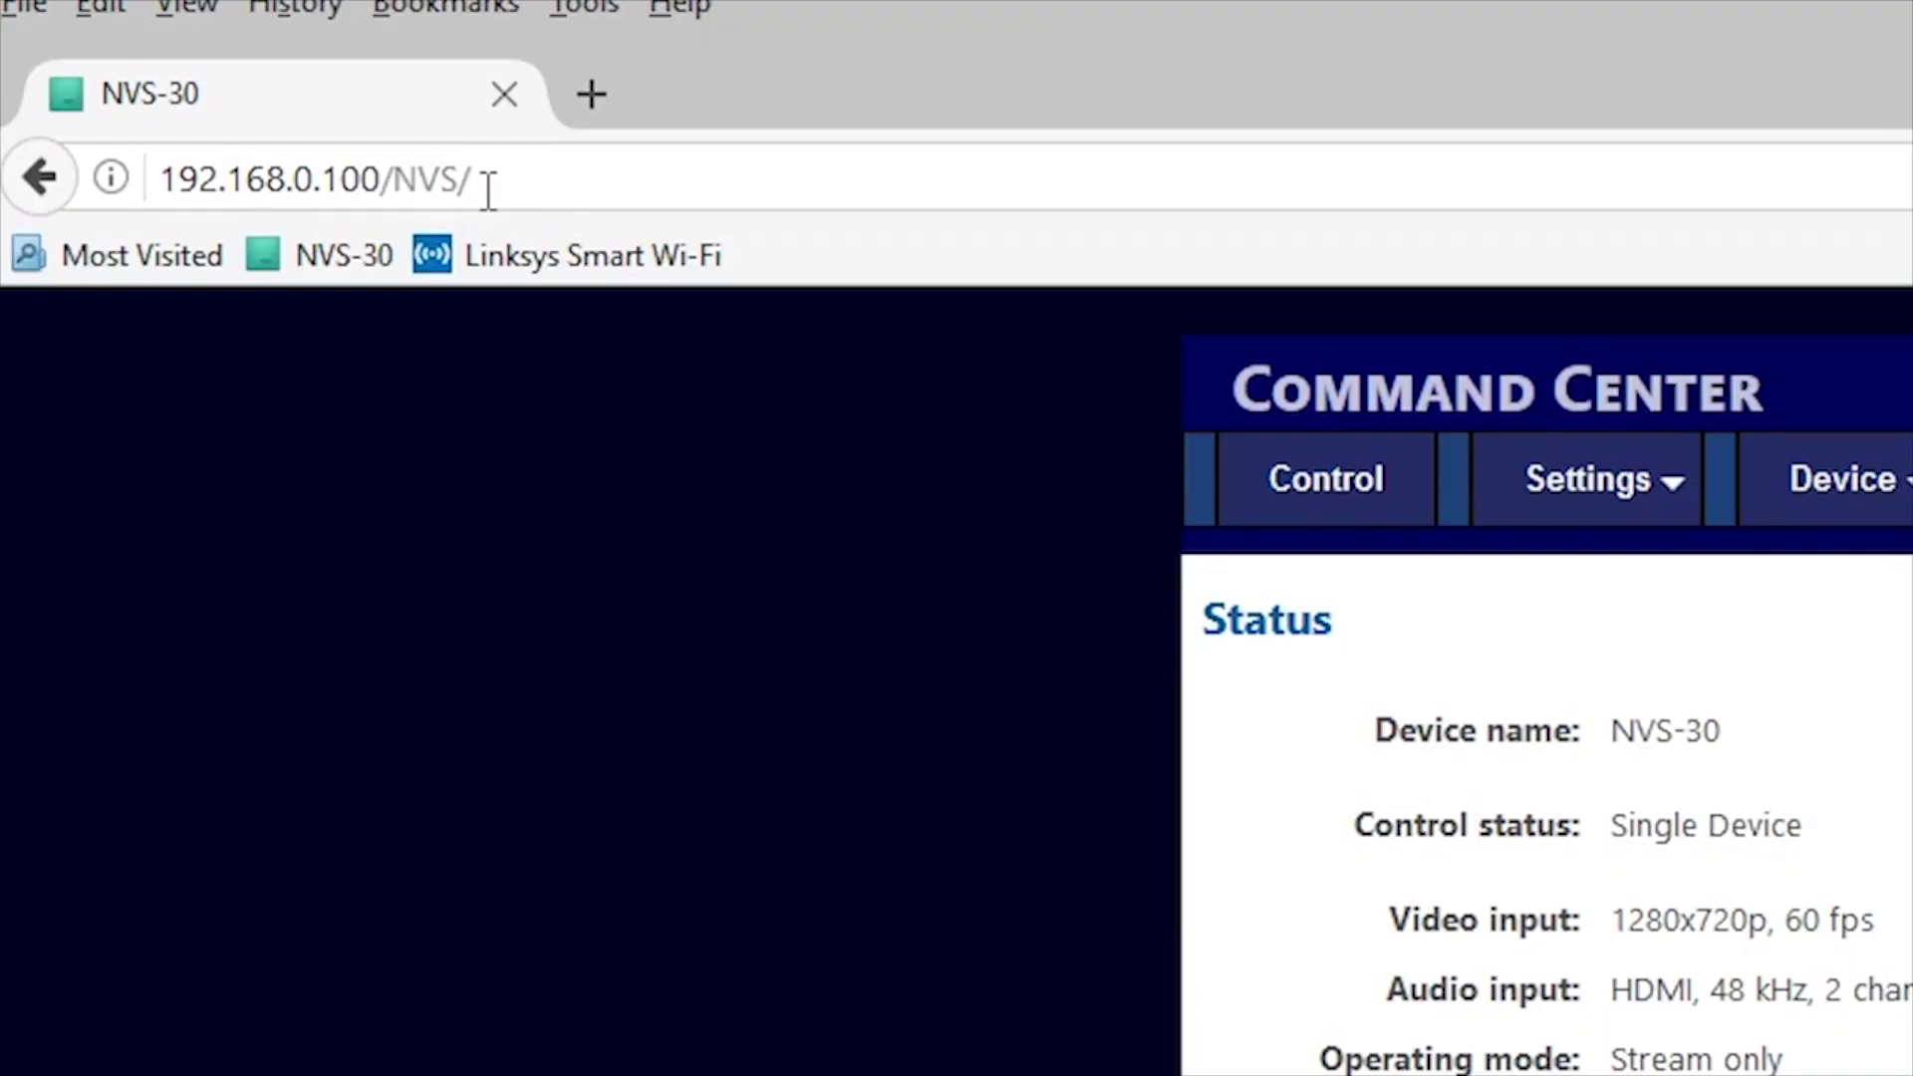
- Log in to the NVS-30 control page by entering the administrator password
{"action": "left_click_drag", "start_coordinate": [488, 189], "coordinate": [111, 170]}
{"action": "left_click", "coordinate": [518, 202]}
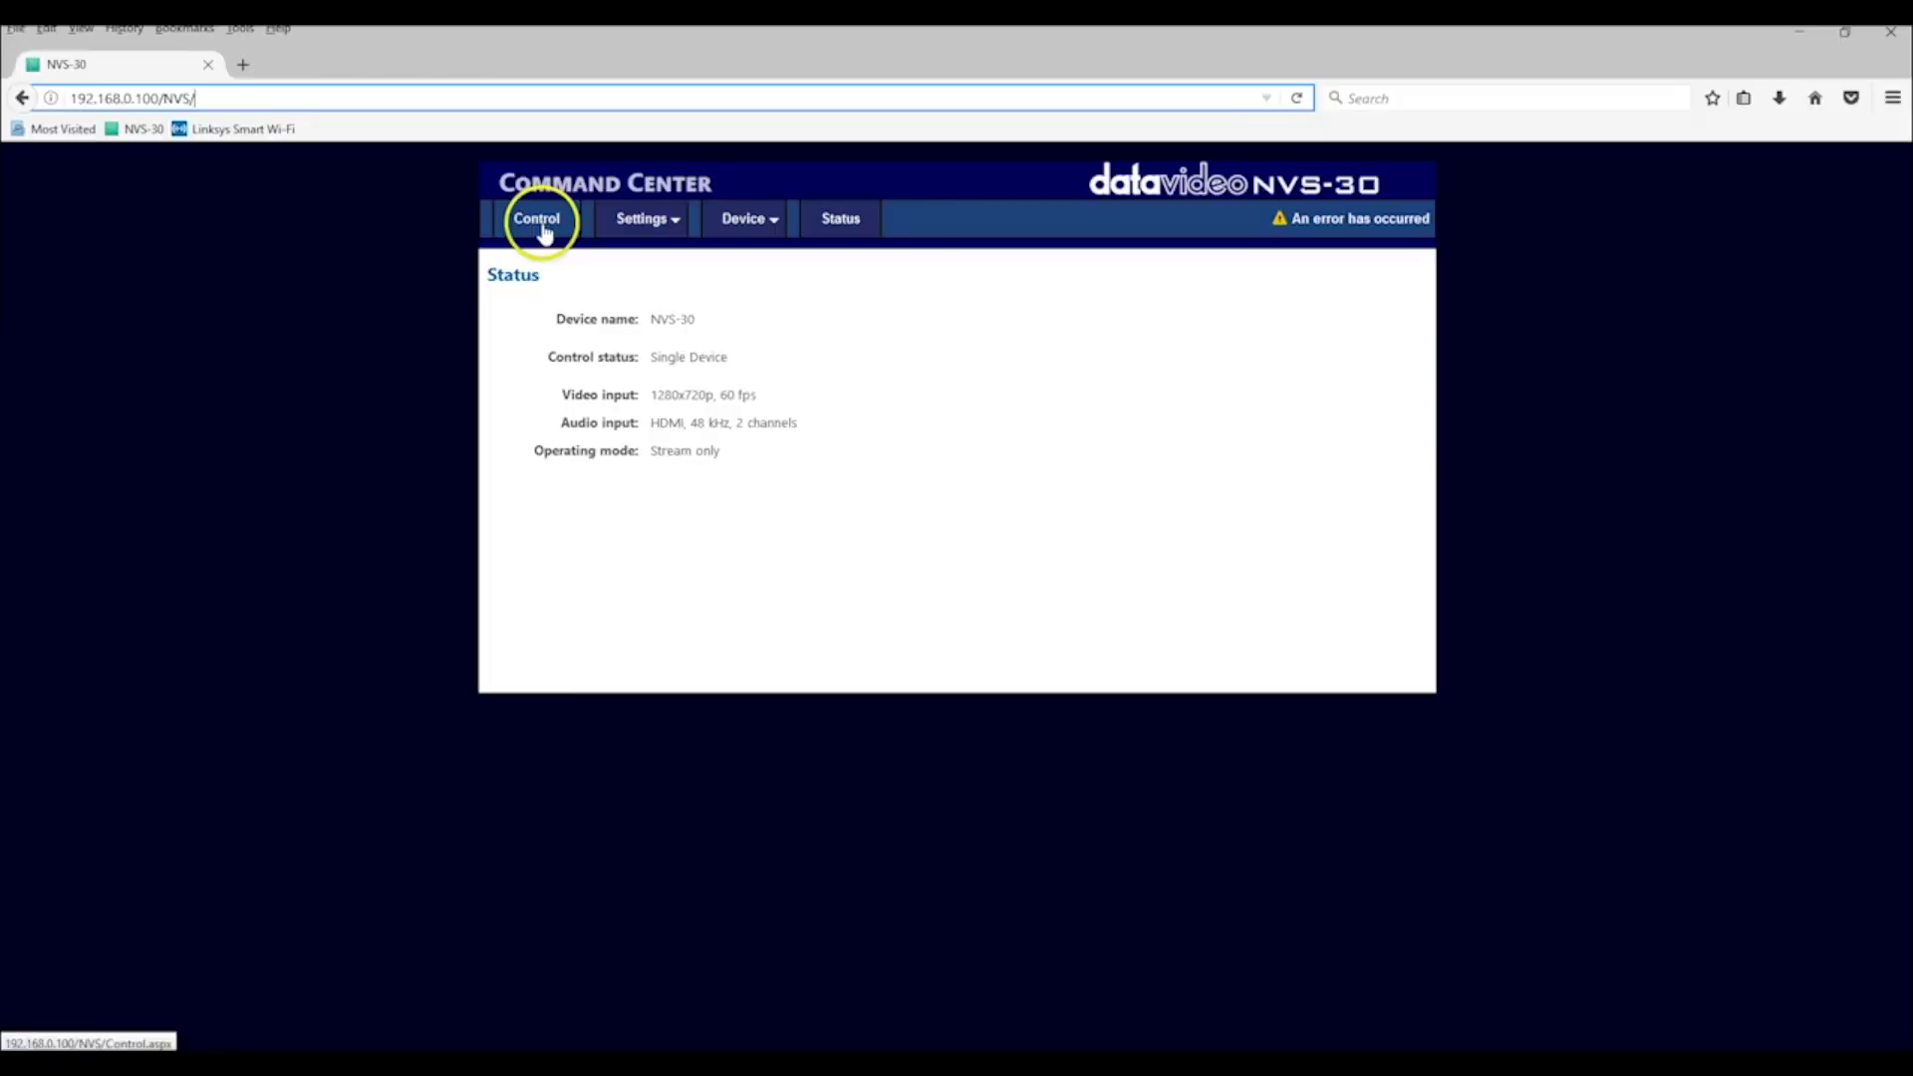
{"action": "left_click", "coordinate": [1327, 488]}
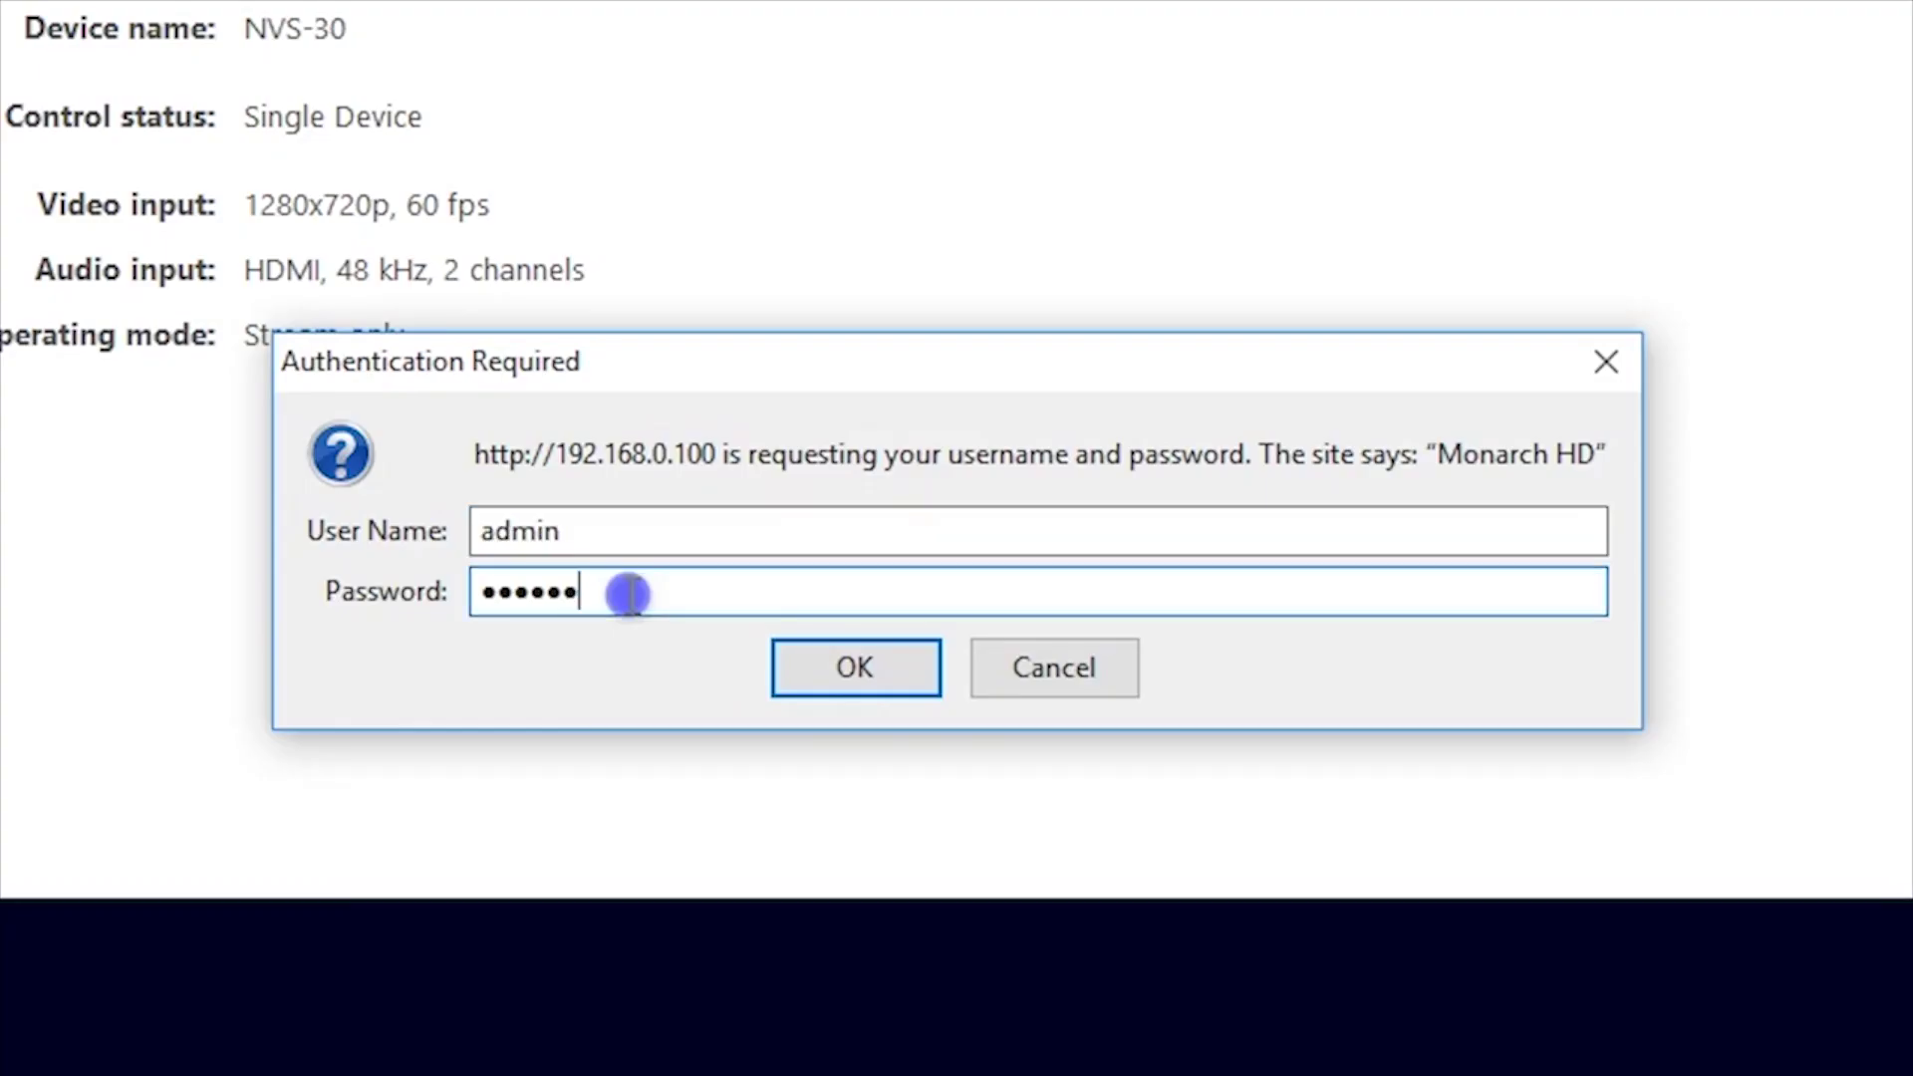
{"action": "double_click", "coordinate": [798, 558]}
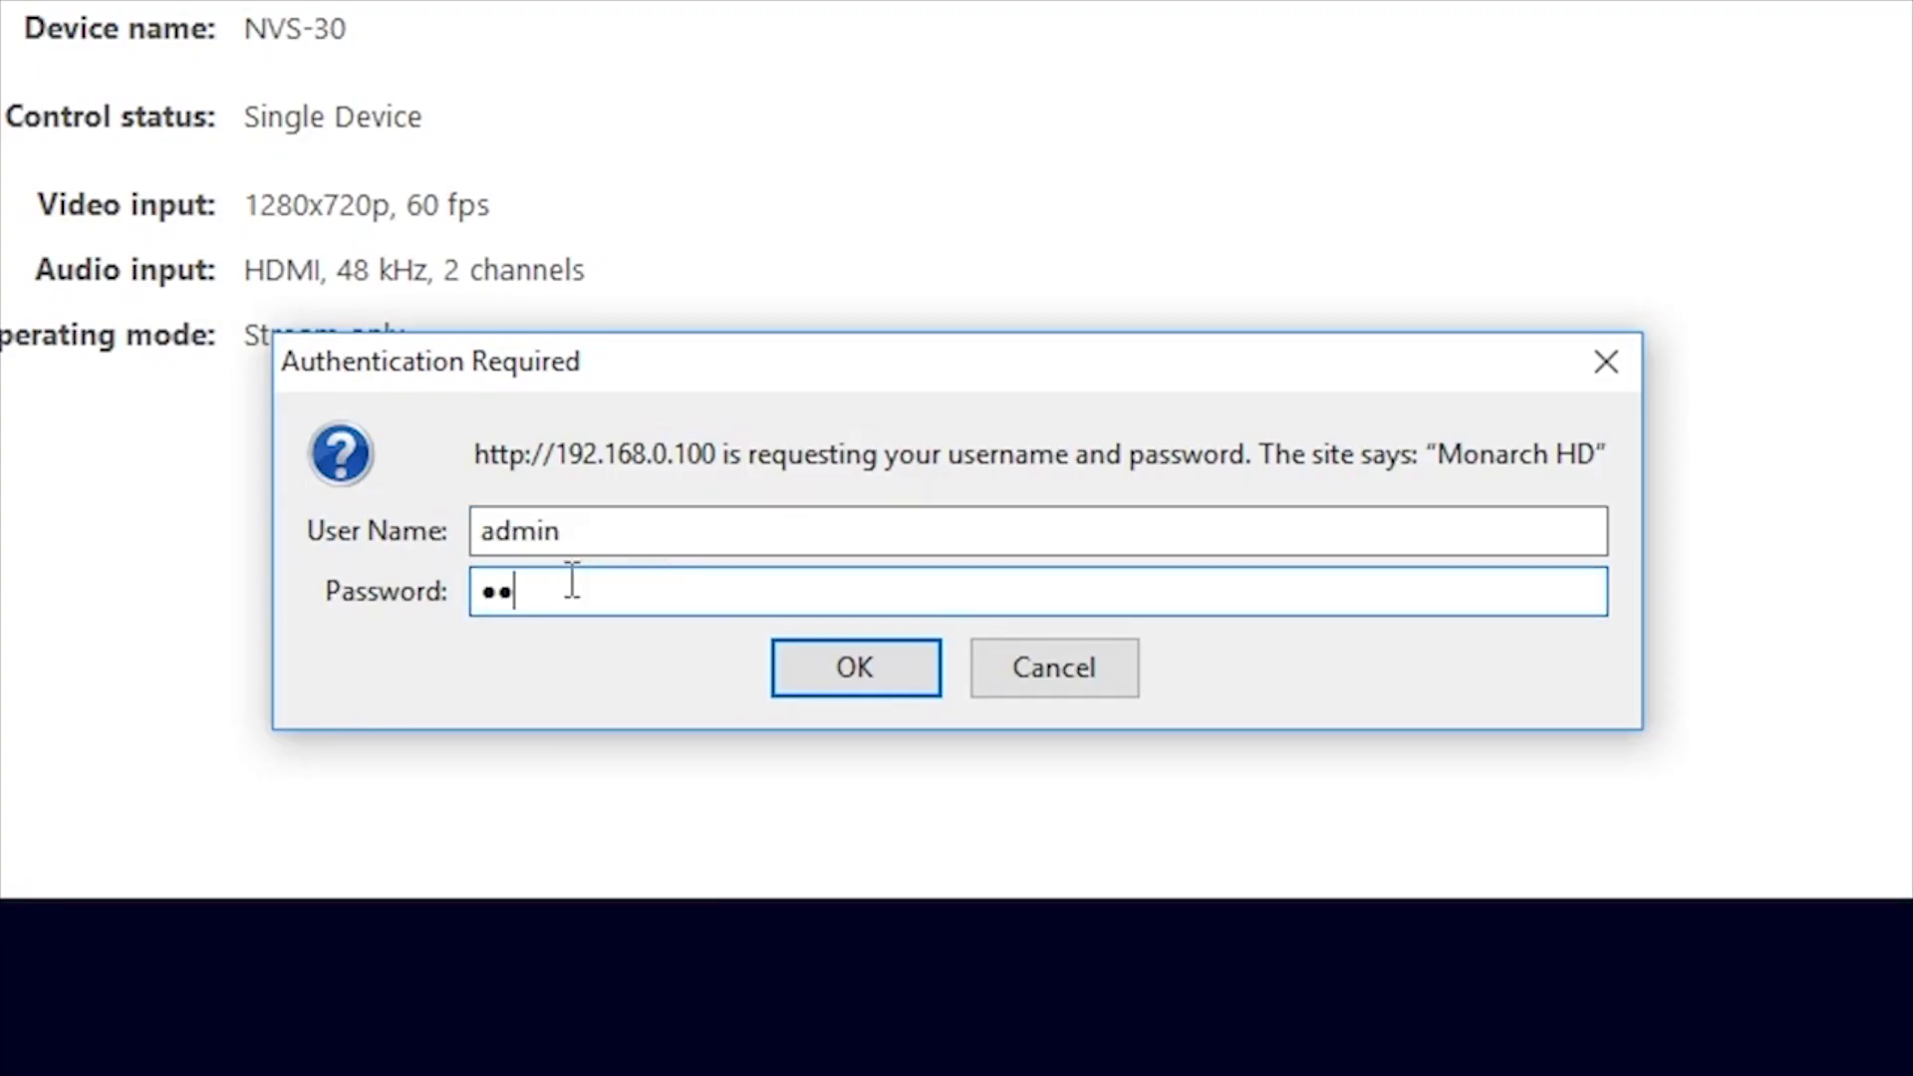
{"action": "left_click", "coordinate": [875, 668]}
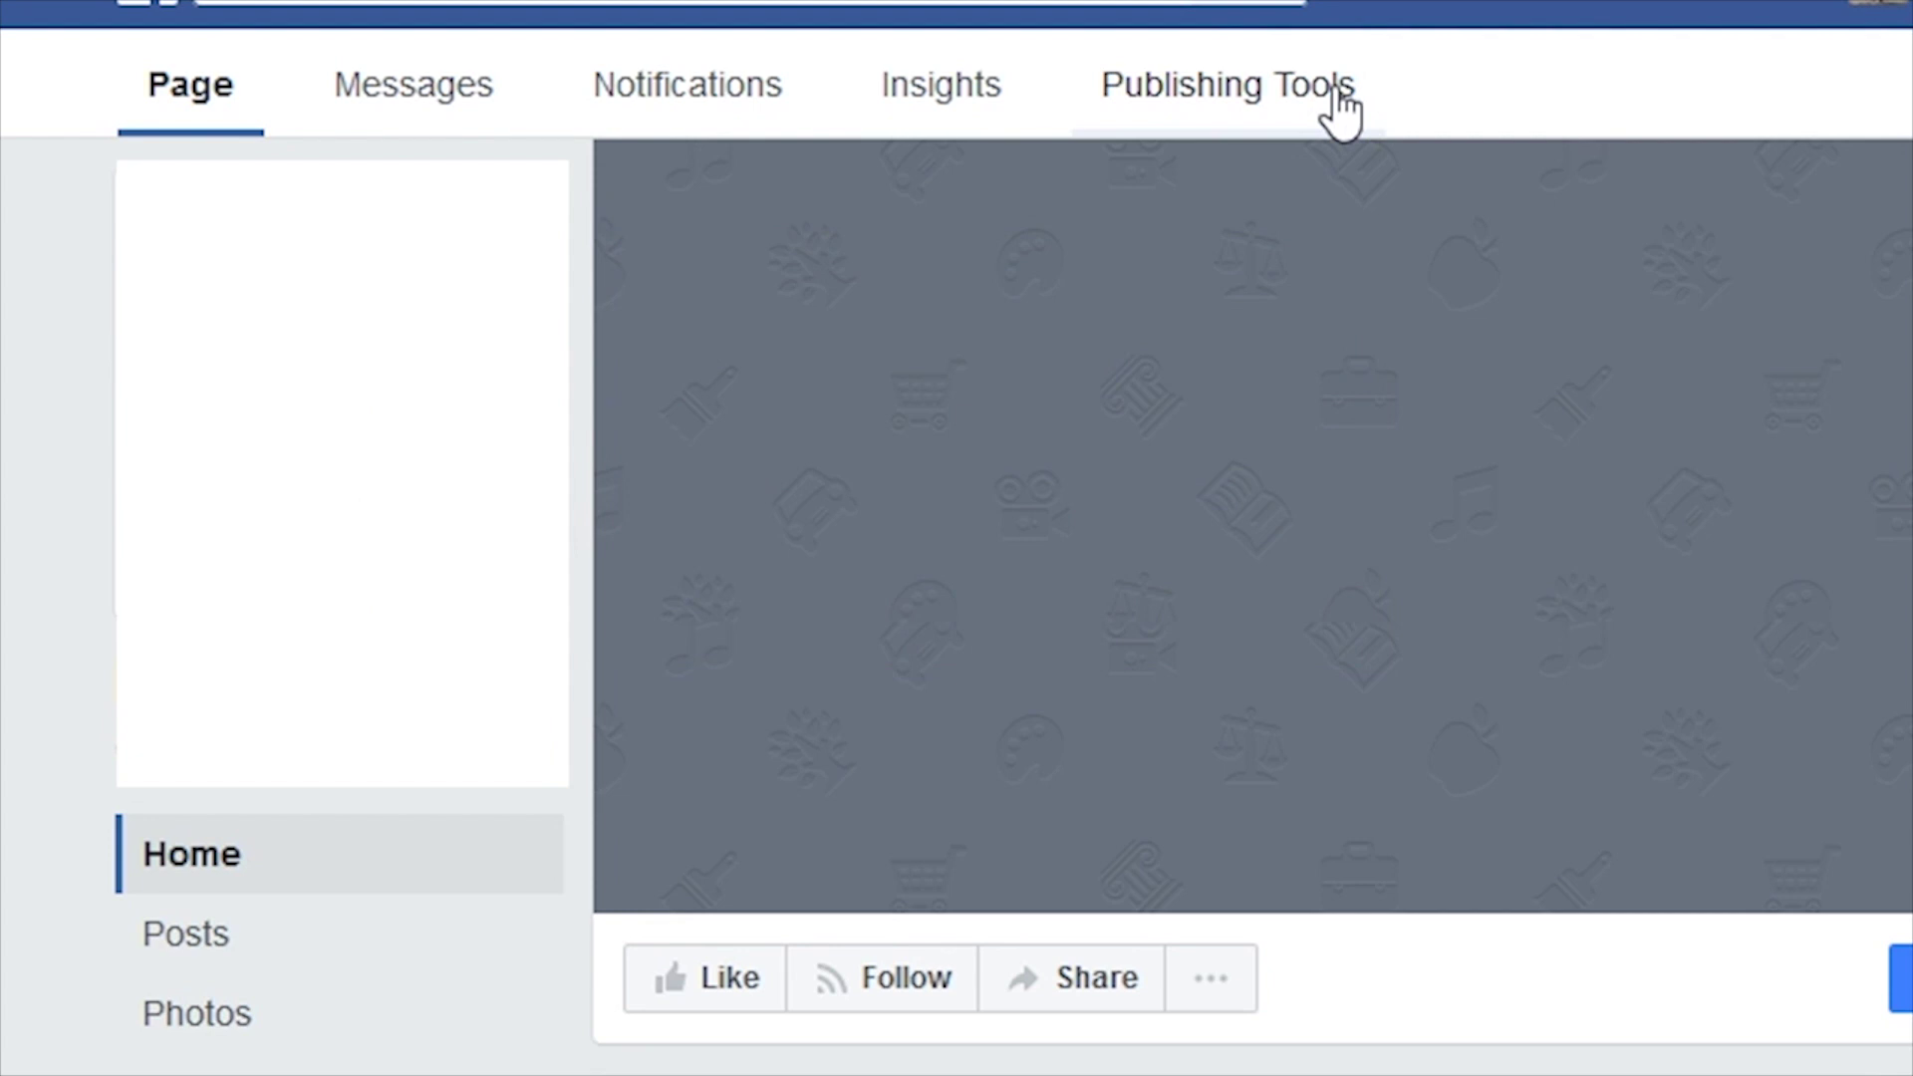
- Create a new Live video from the Page's Video Library and select server URL rtmp://rtmp-api.facebook.com:80/rtmp/
{"action": "left_click", "coordinate": [1341, 108]}
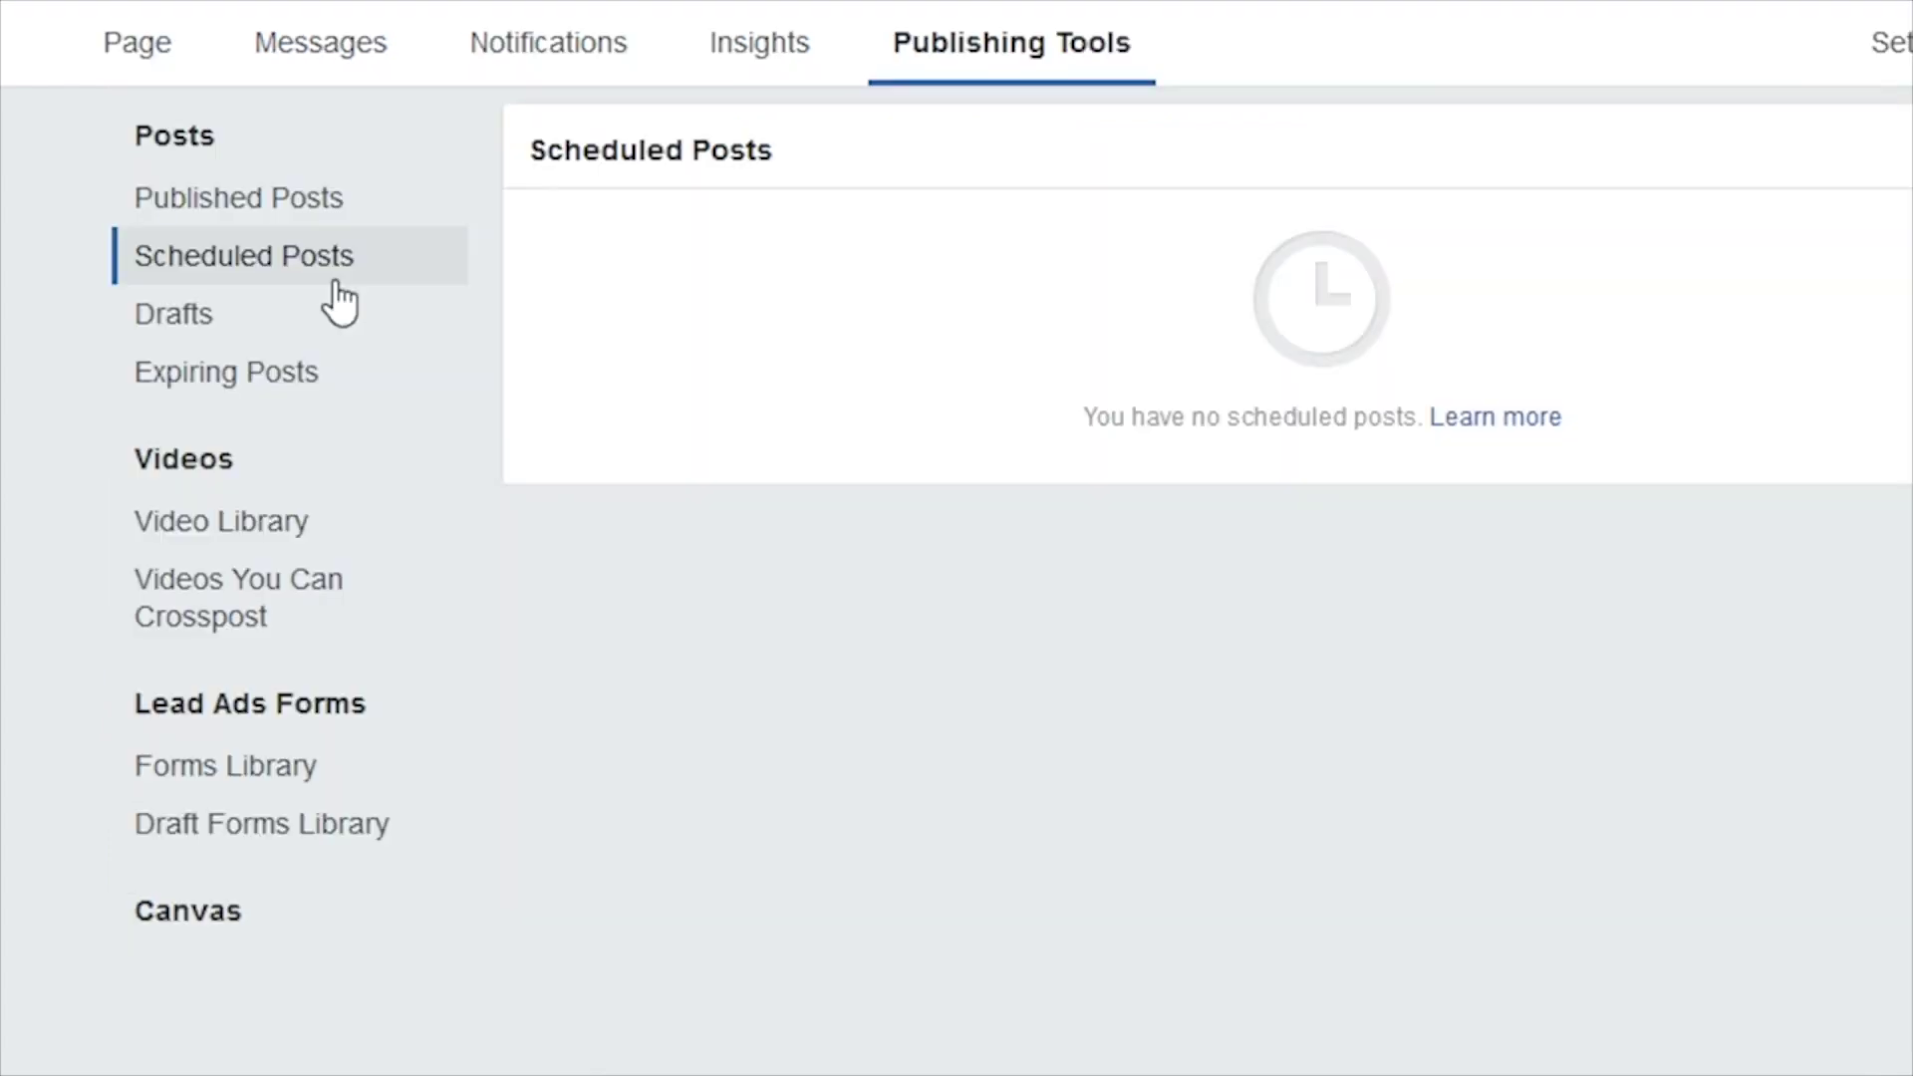
{"action": "left_click", "coordinate": [267, 493]}
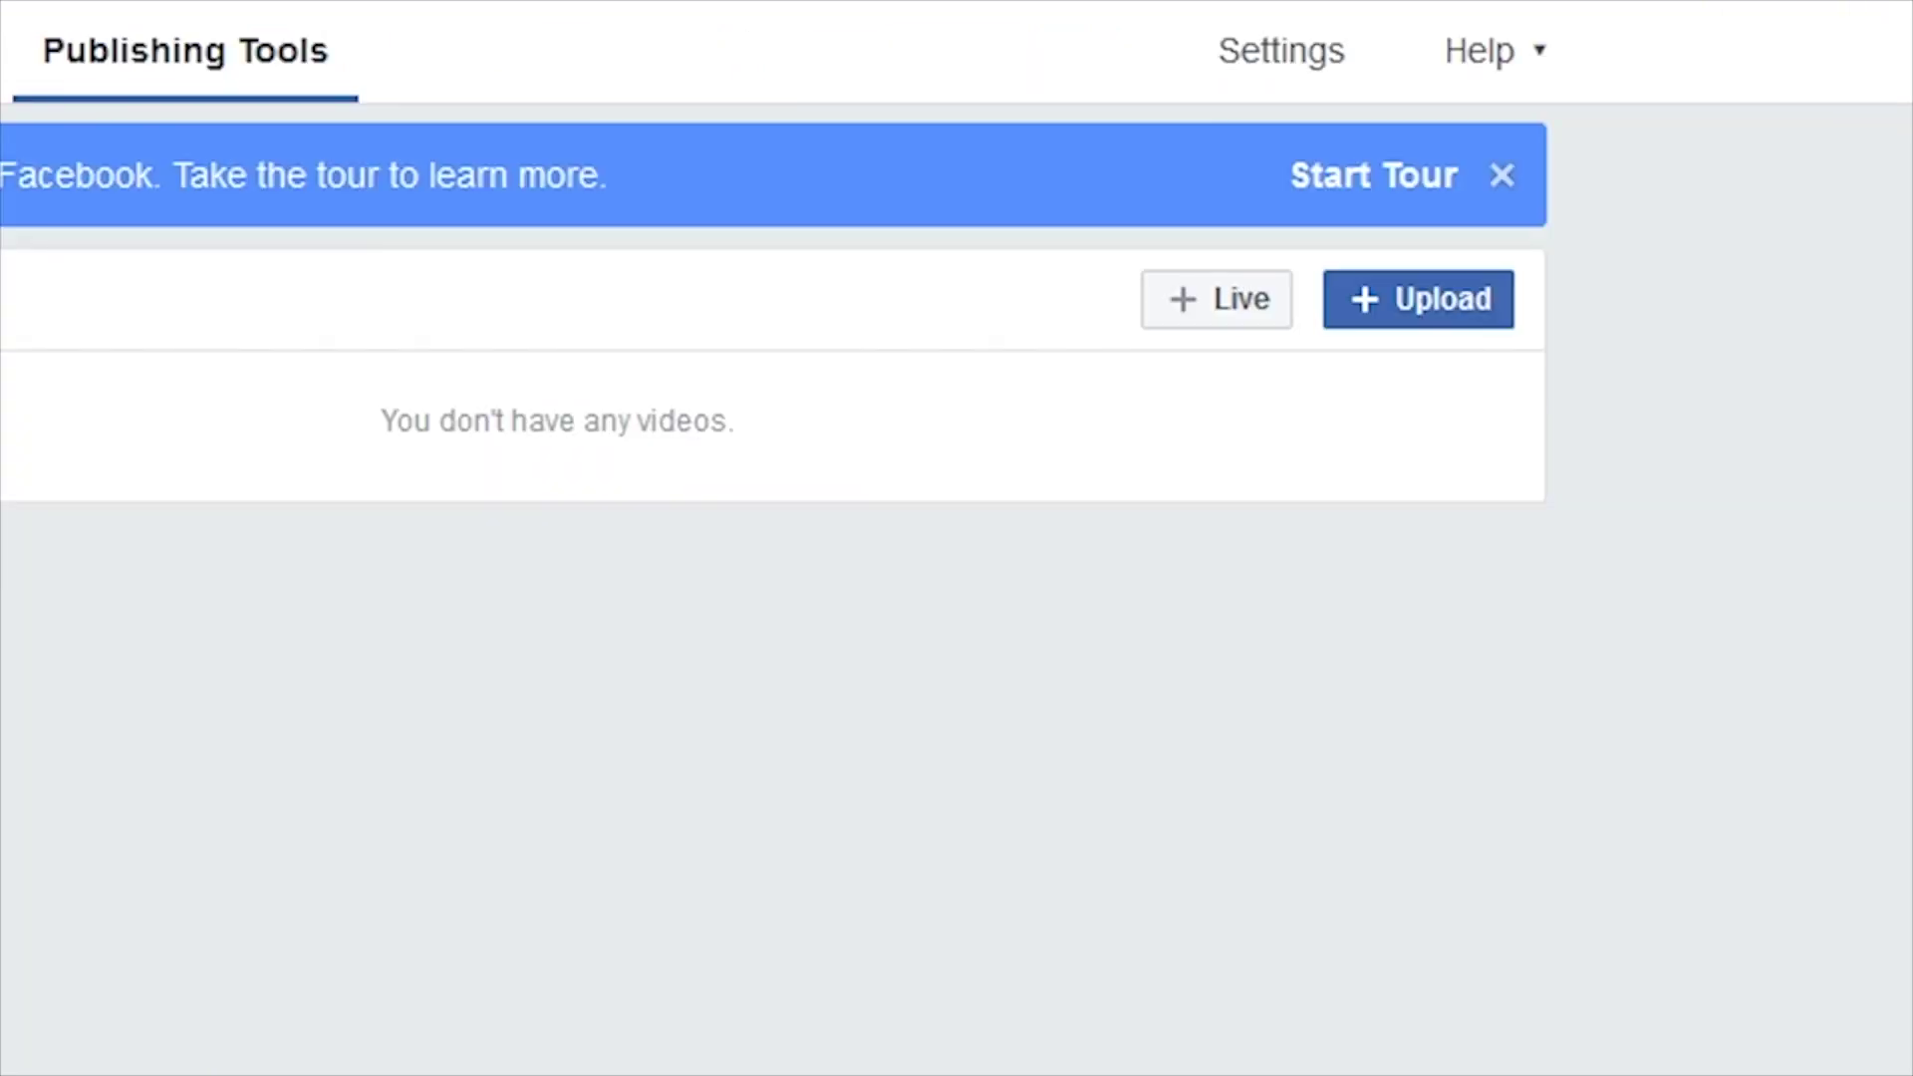
{"action": "left_click", "coordinate": [1196, 294]}
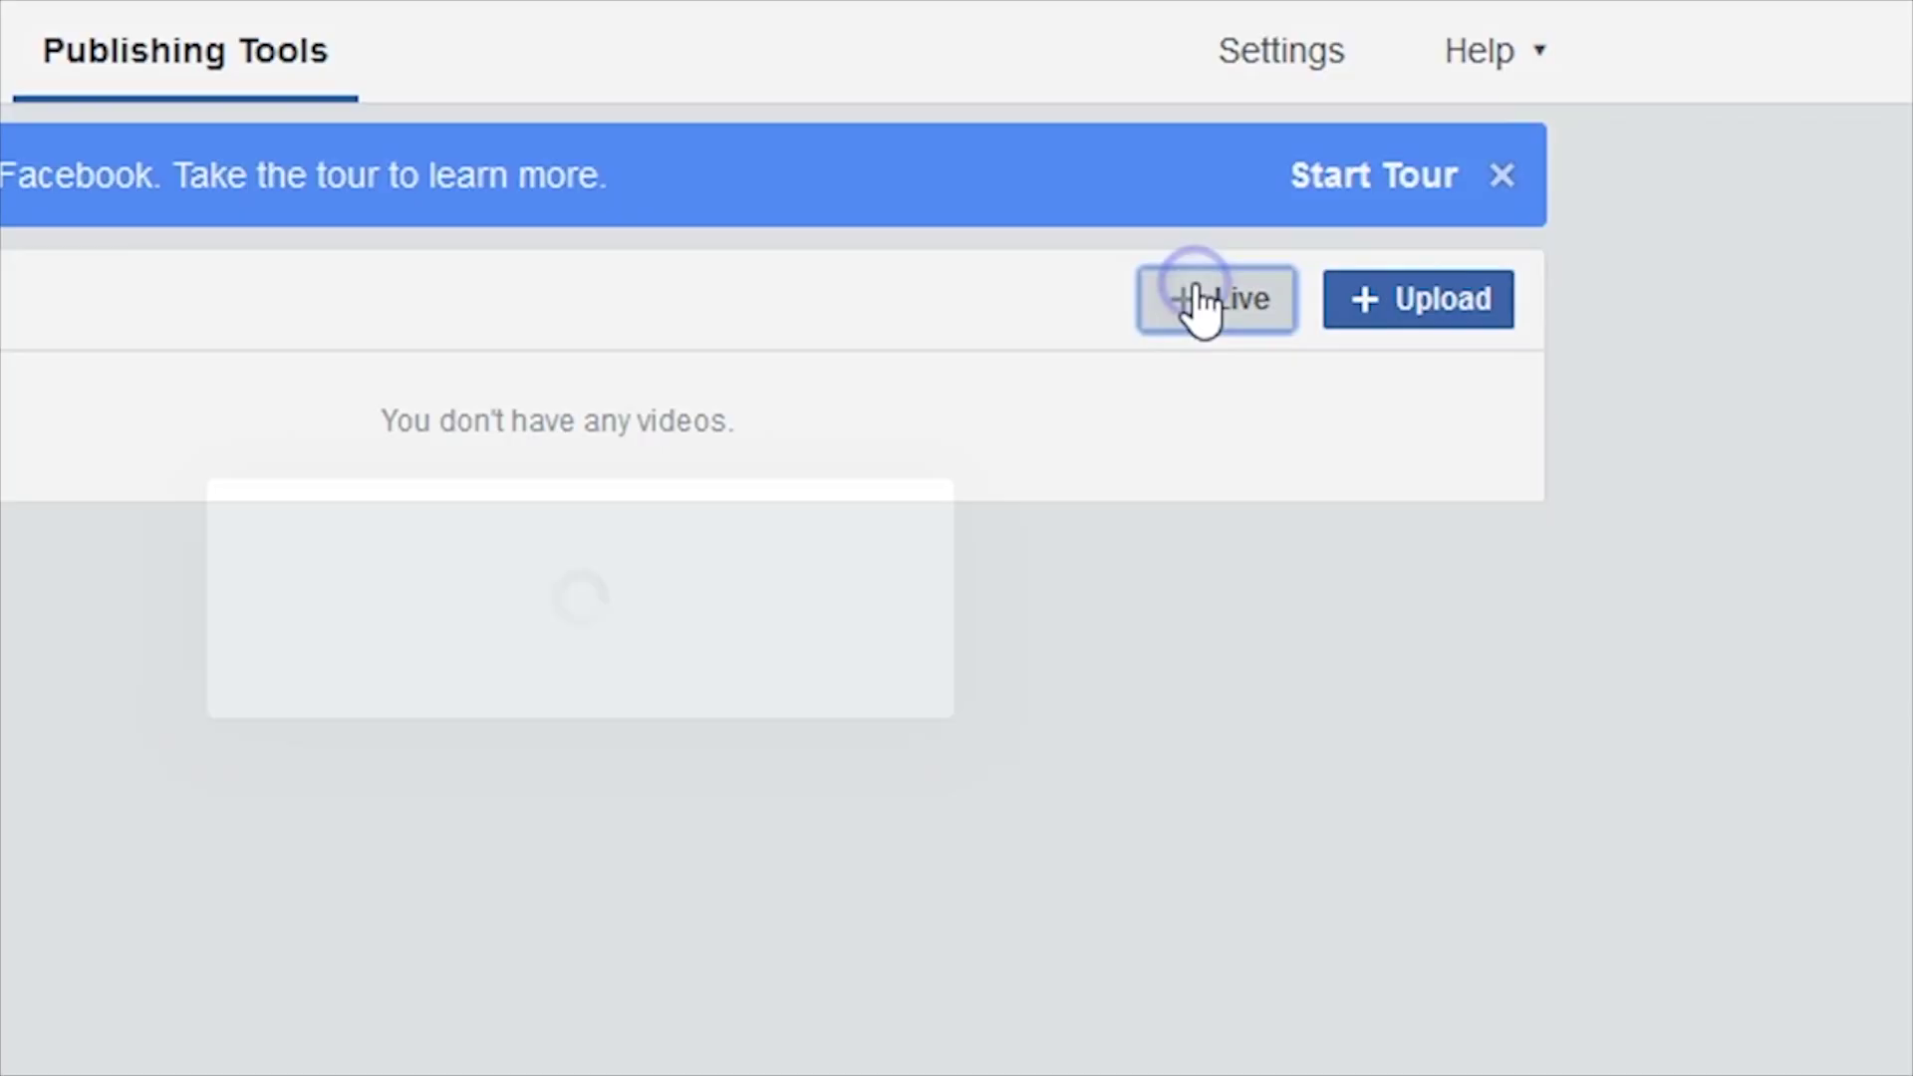
{"action": "left_click", "coordinate": [477, 685]}
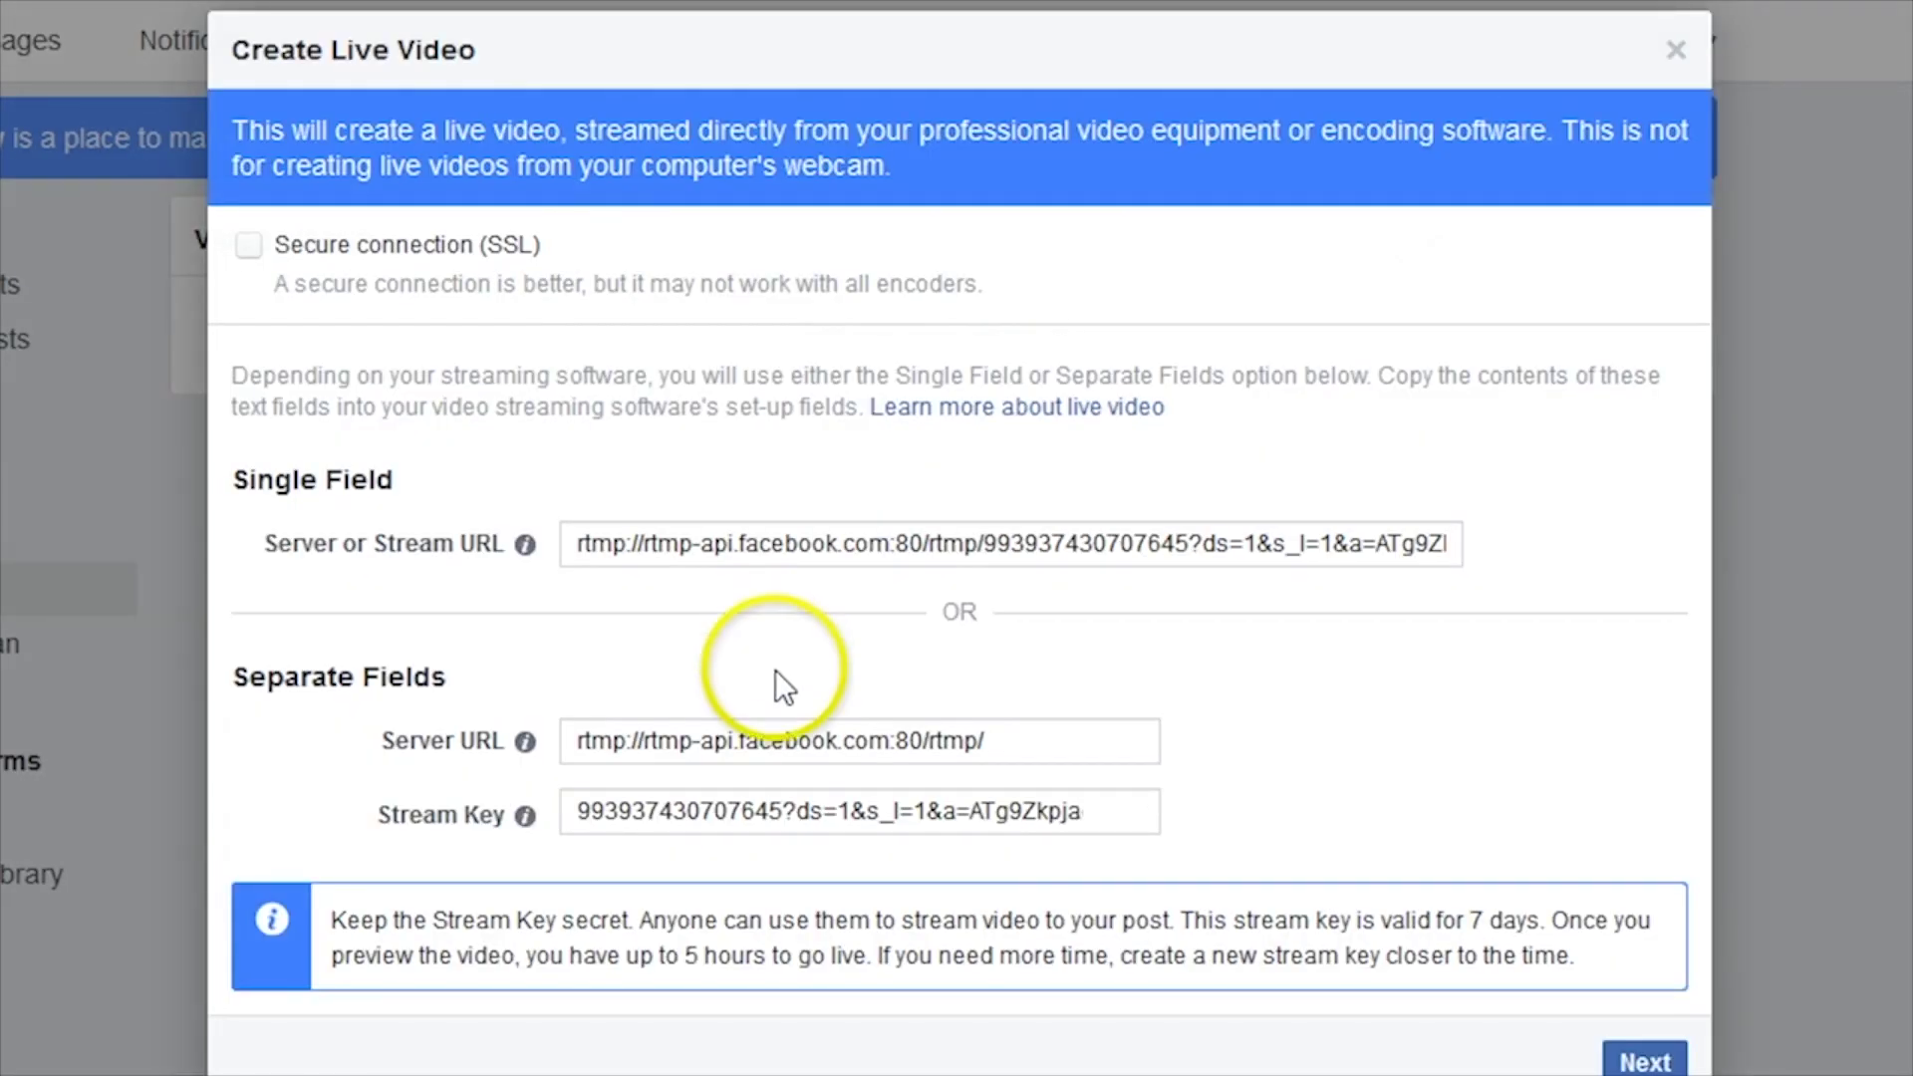
{"action": "left_click", "coordinate": [779, 747]}
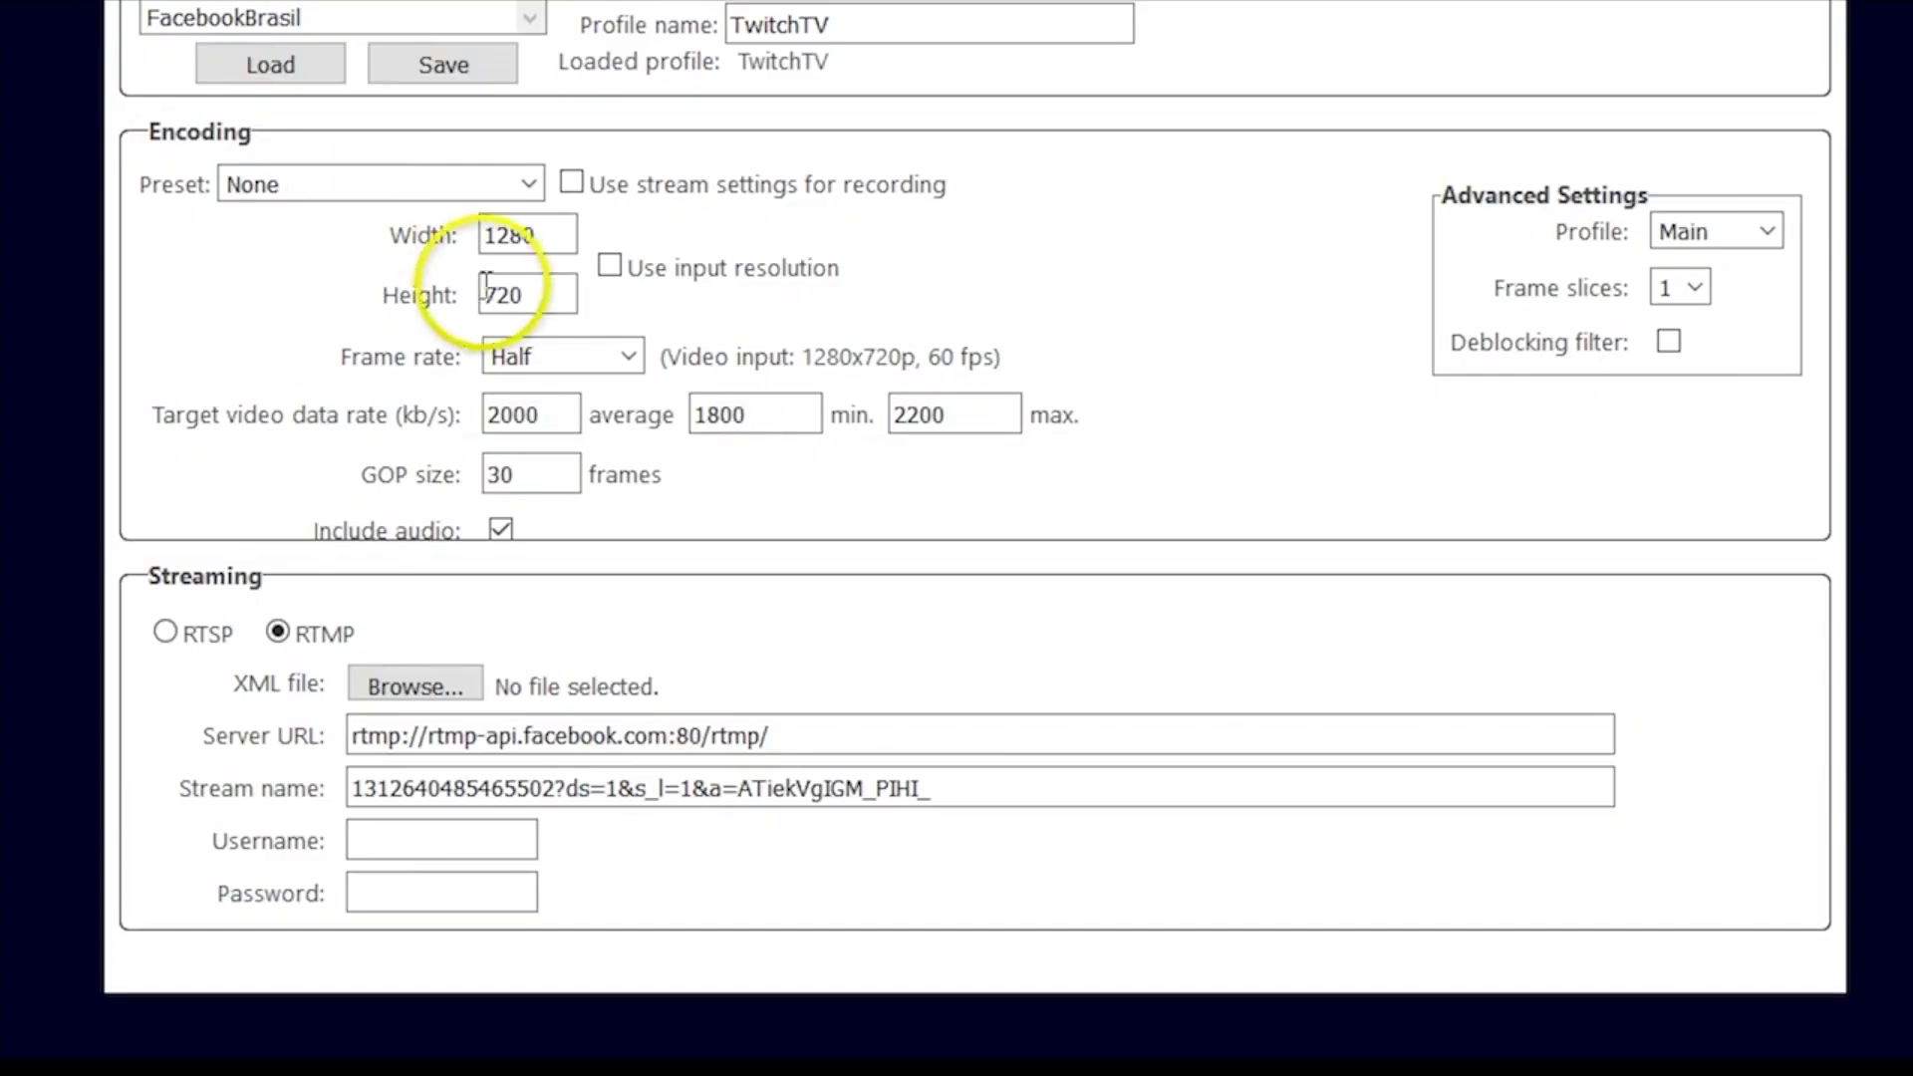
- Fill the encoder's RTMP server URL and stream name with Facebook's URL and stream key, then apply
{"action": "left_click", "coordinate": [533, 731]}
{"action": "double_click", "coordinate": [533, 731]}
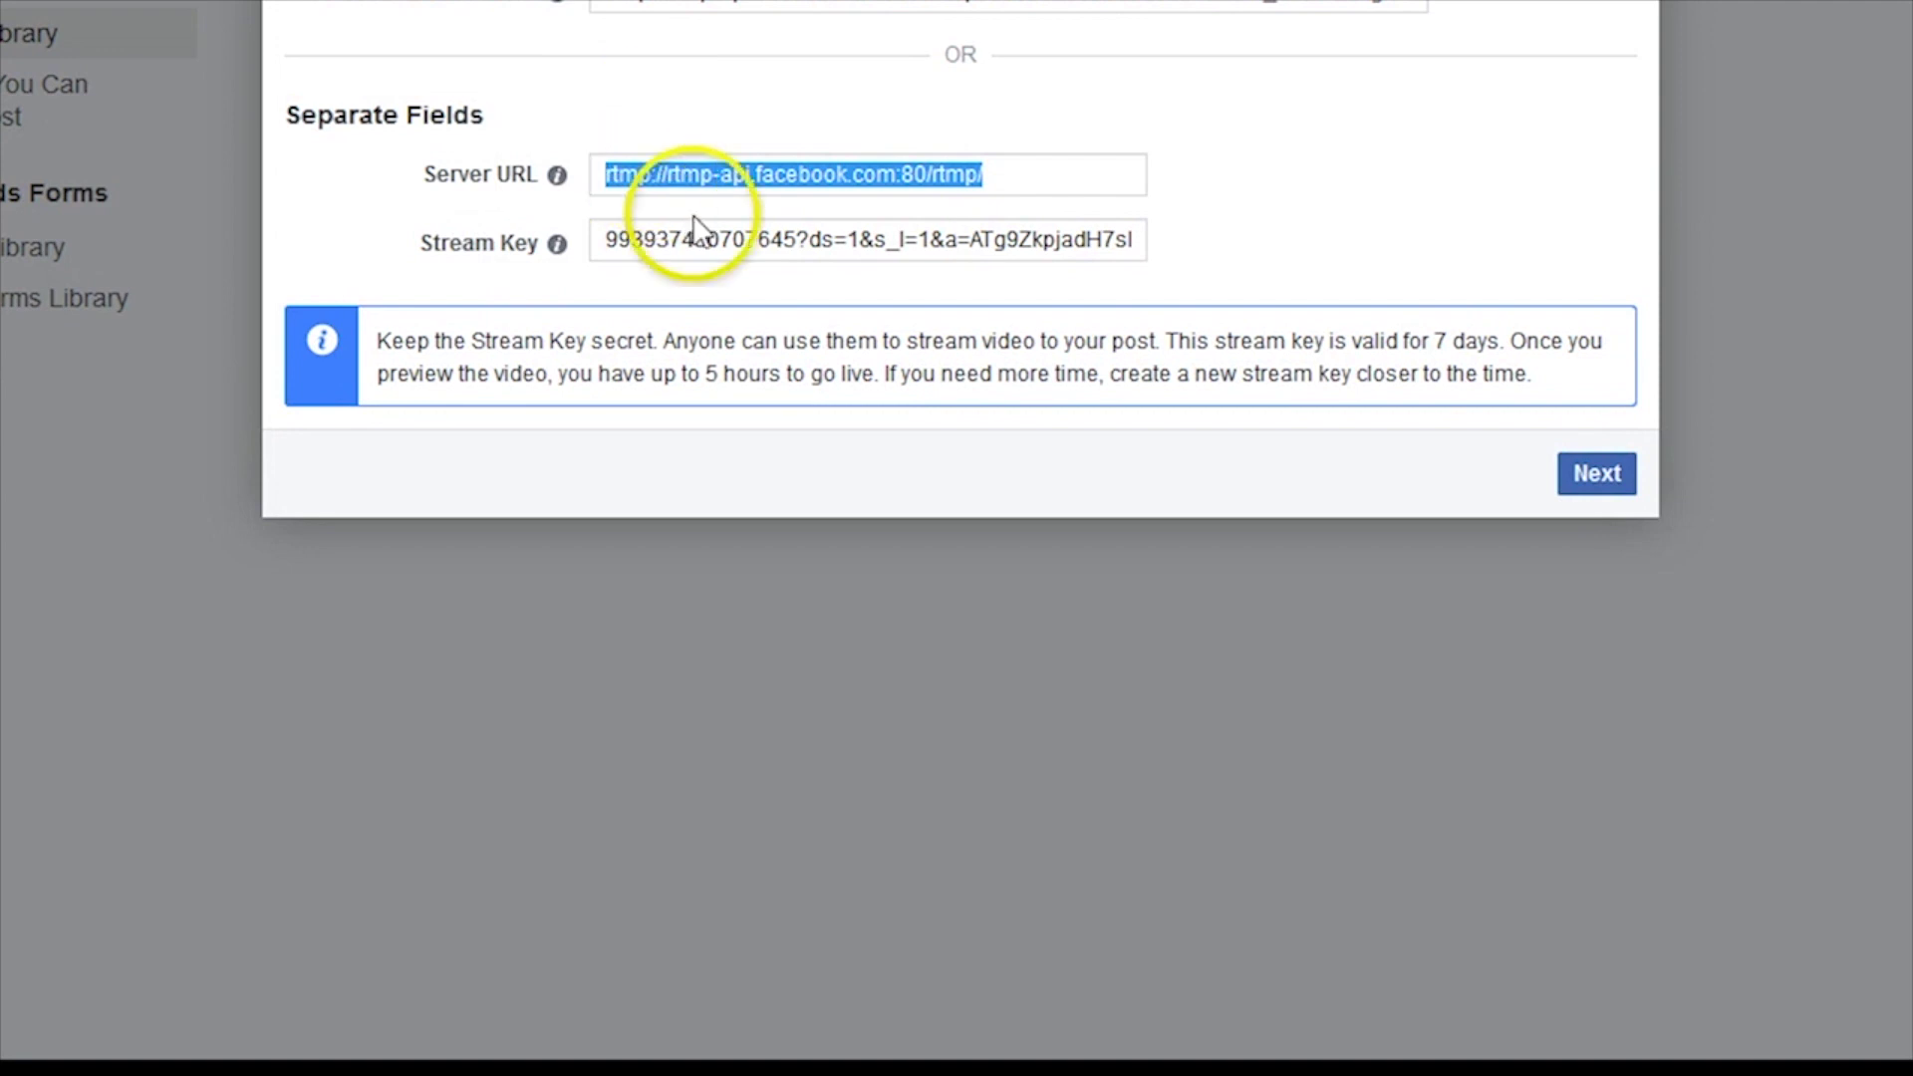
{"action": "triple_click", "coordinate": [702, 237]}
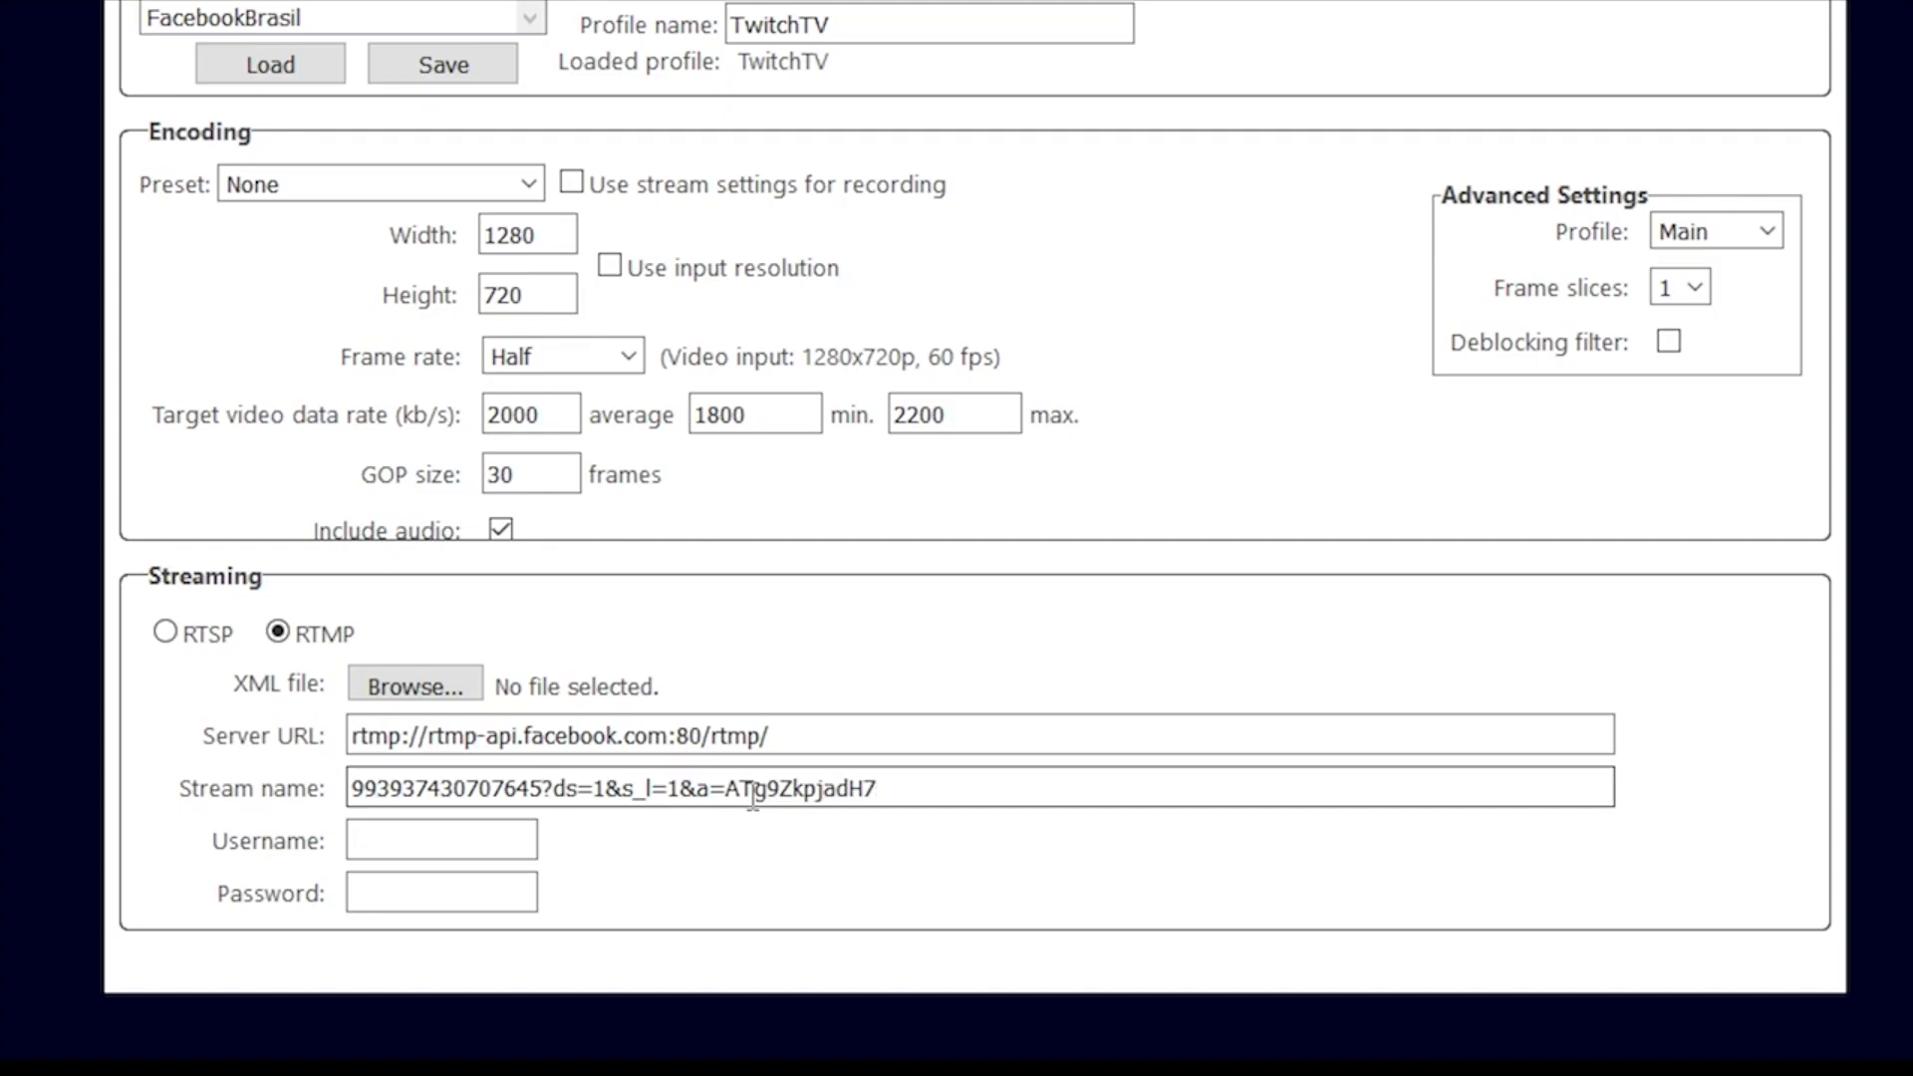
{"action": "left_click", "coordinate": [803, 851]}
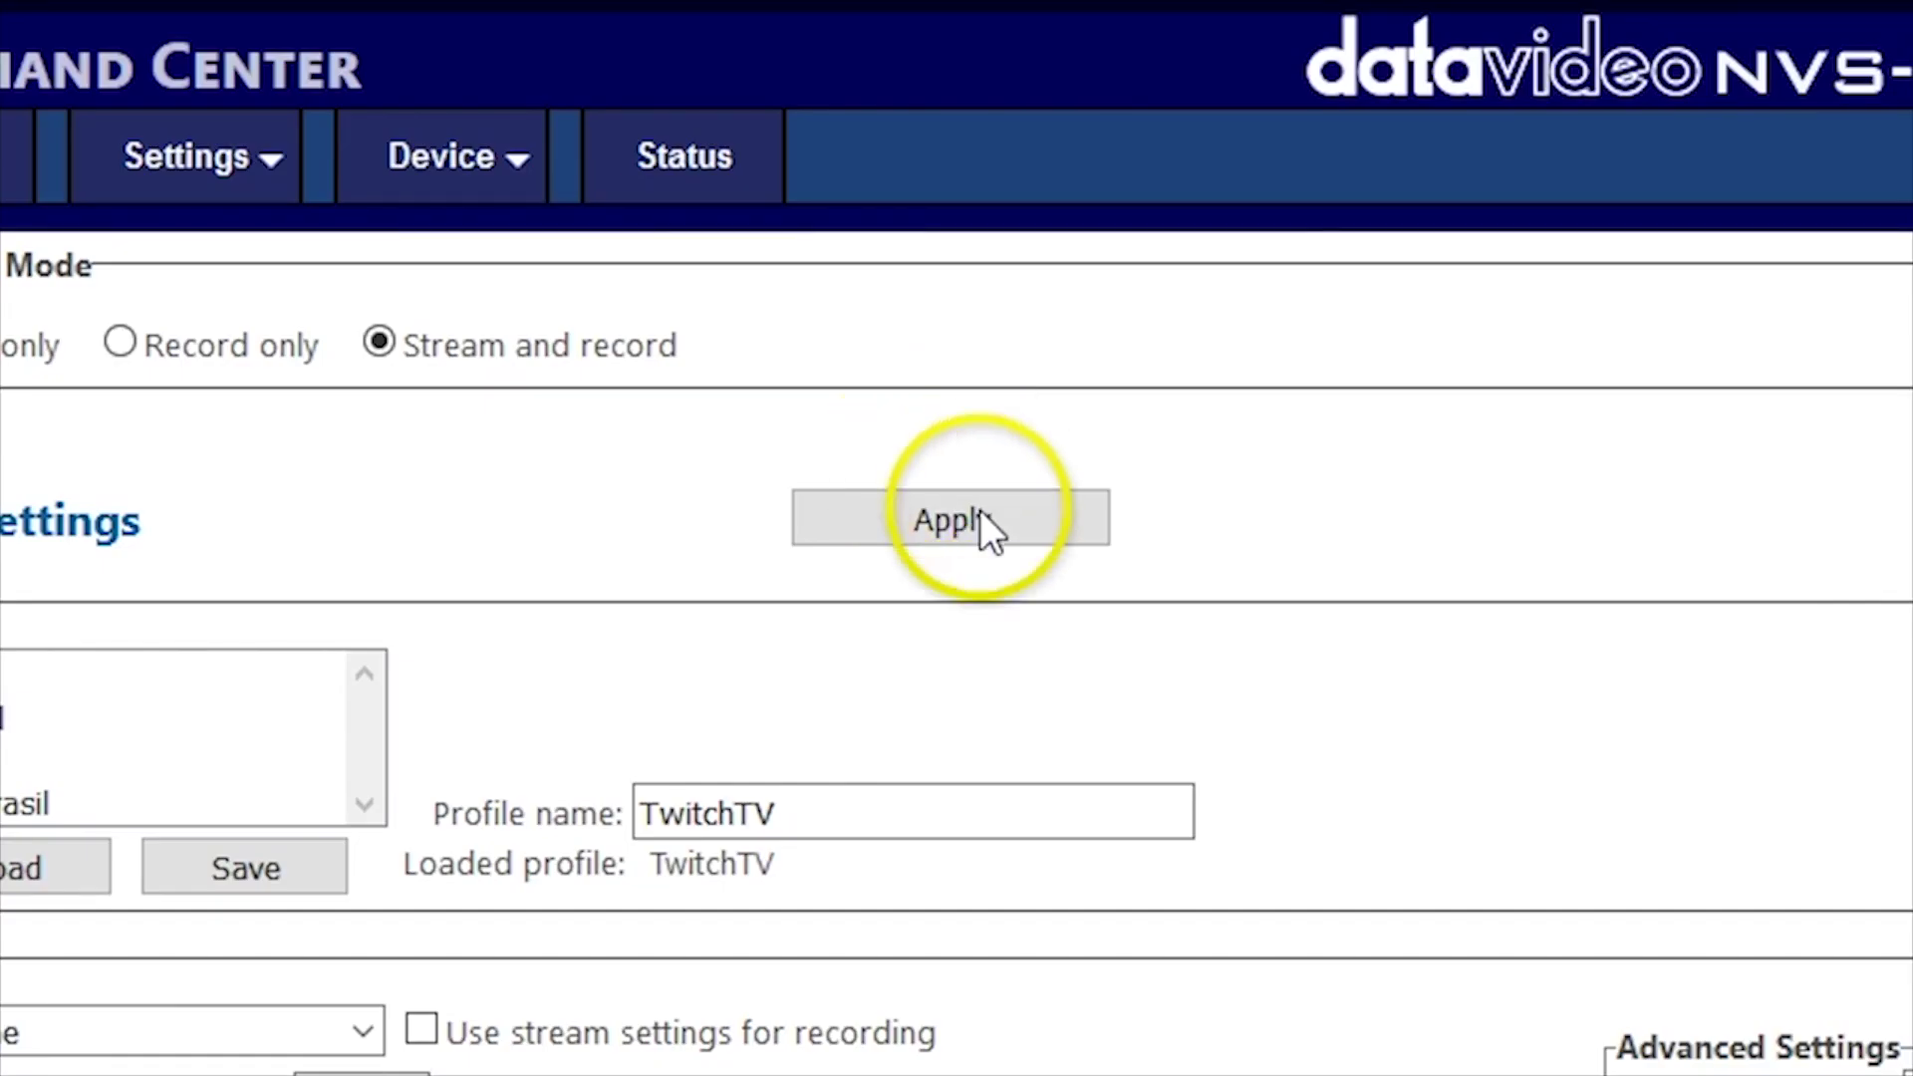
{"action": "left_click", "coordinate": [981, 536]}
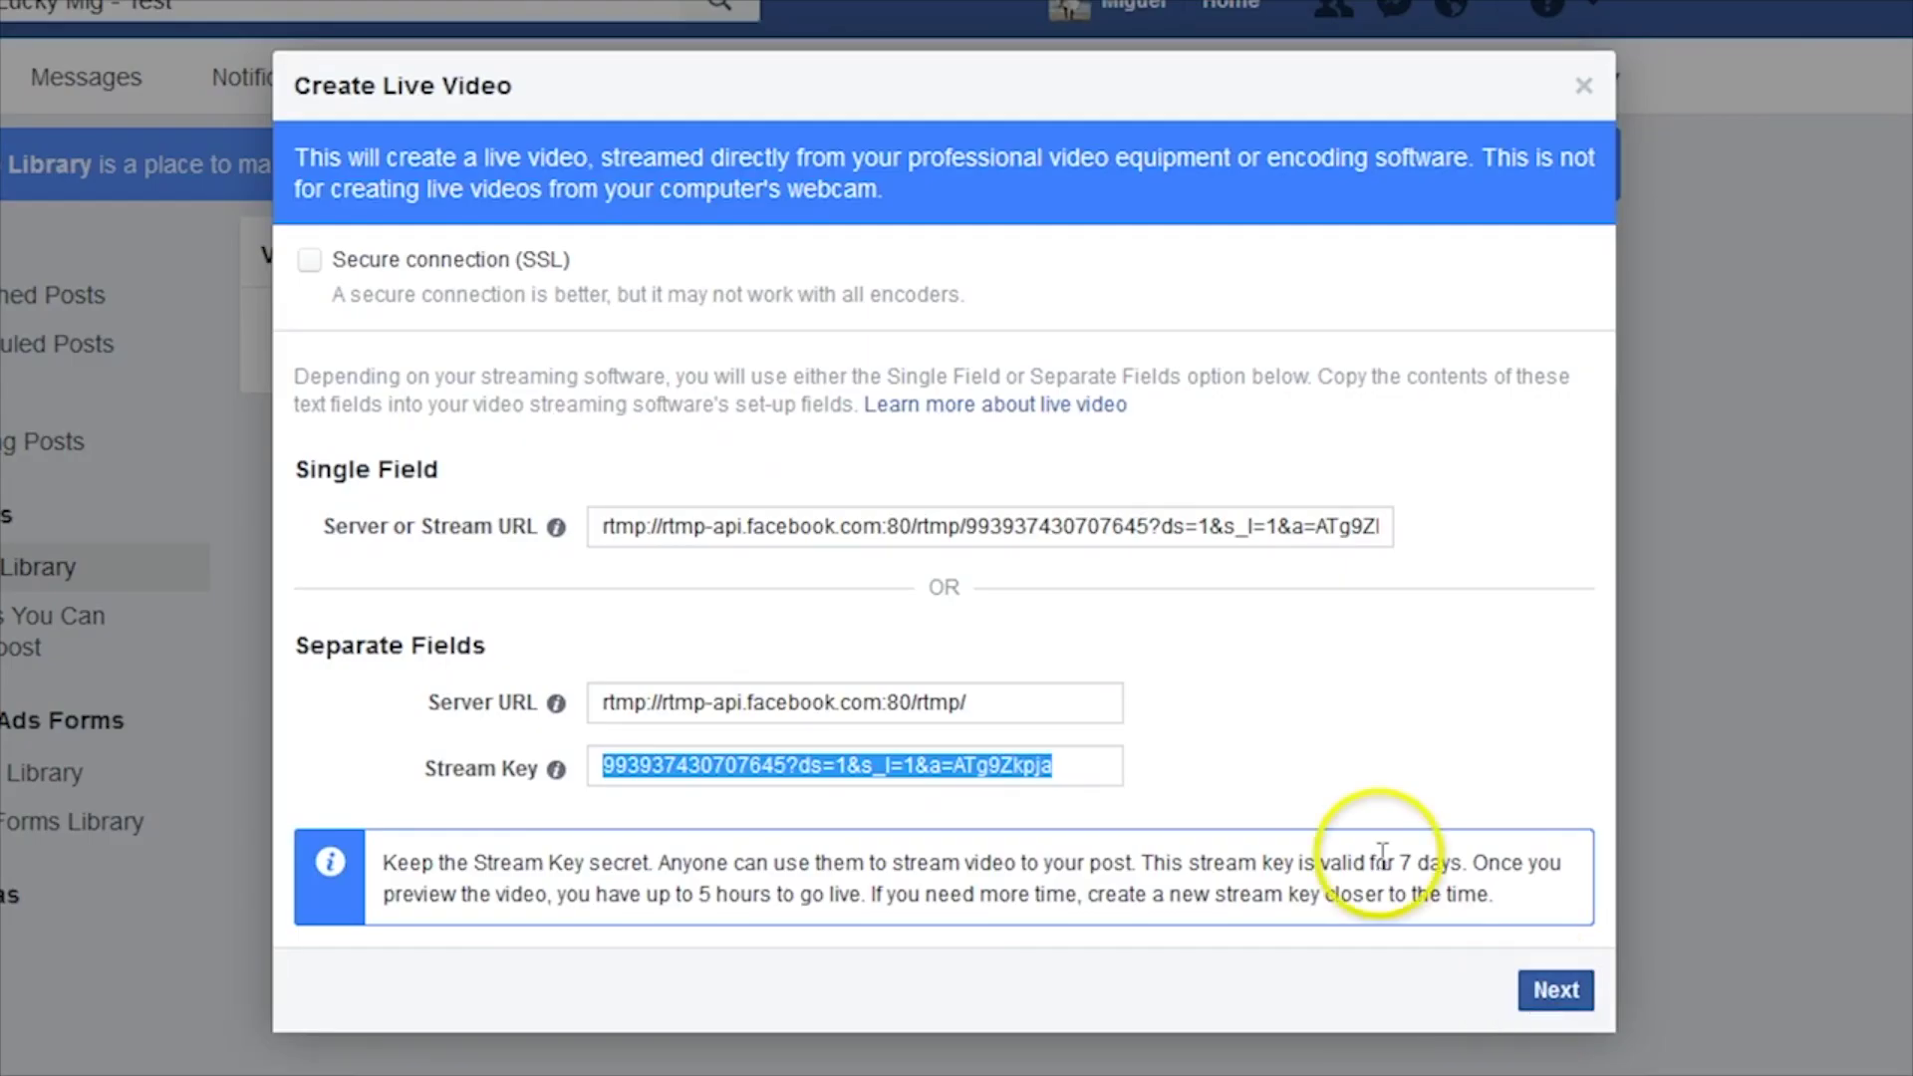
- Move past the stream key step and write the post text 'Test Stream'
{"action": "left_click", "coordinate": [1556, 991]}
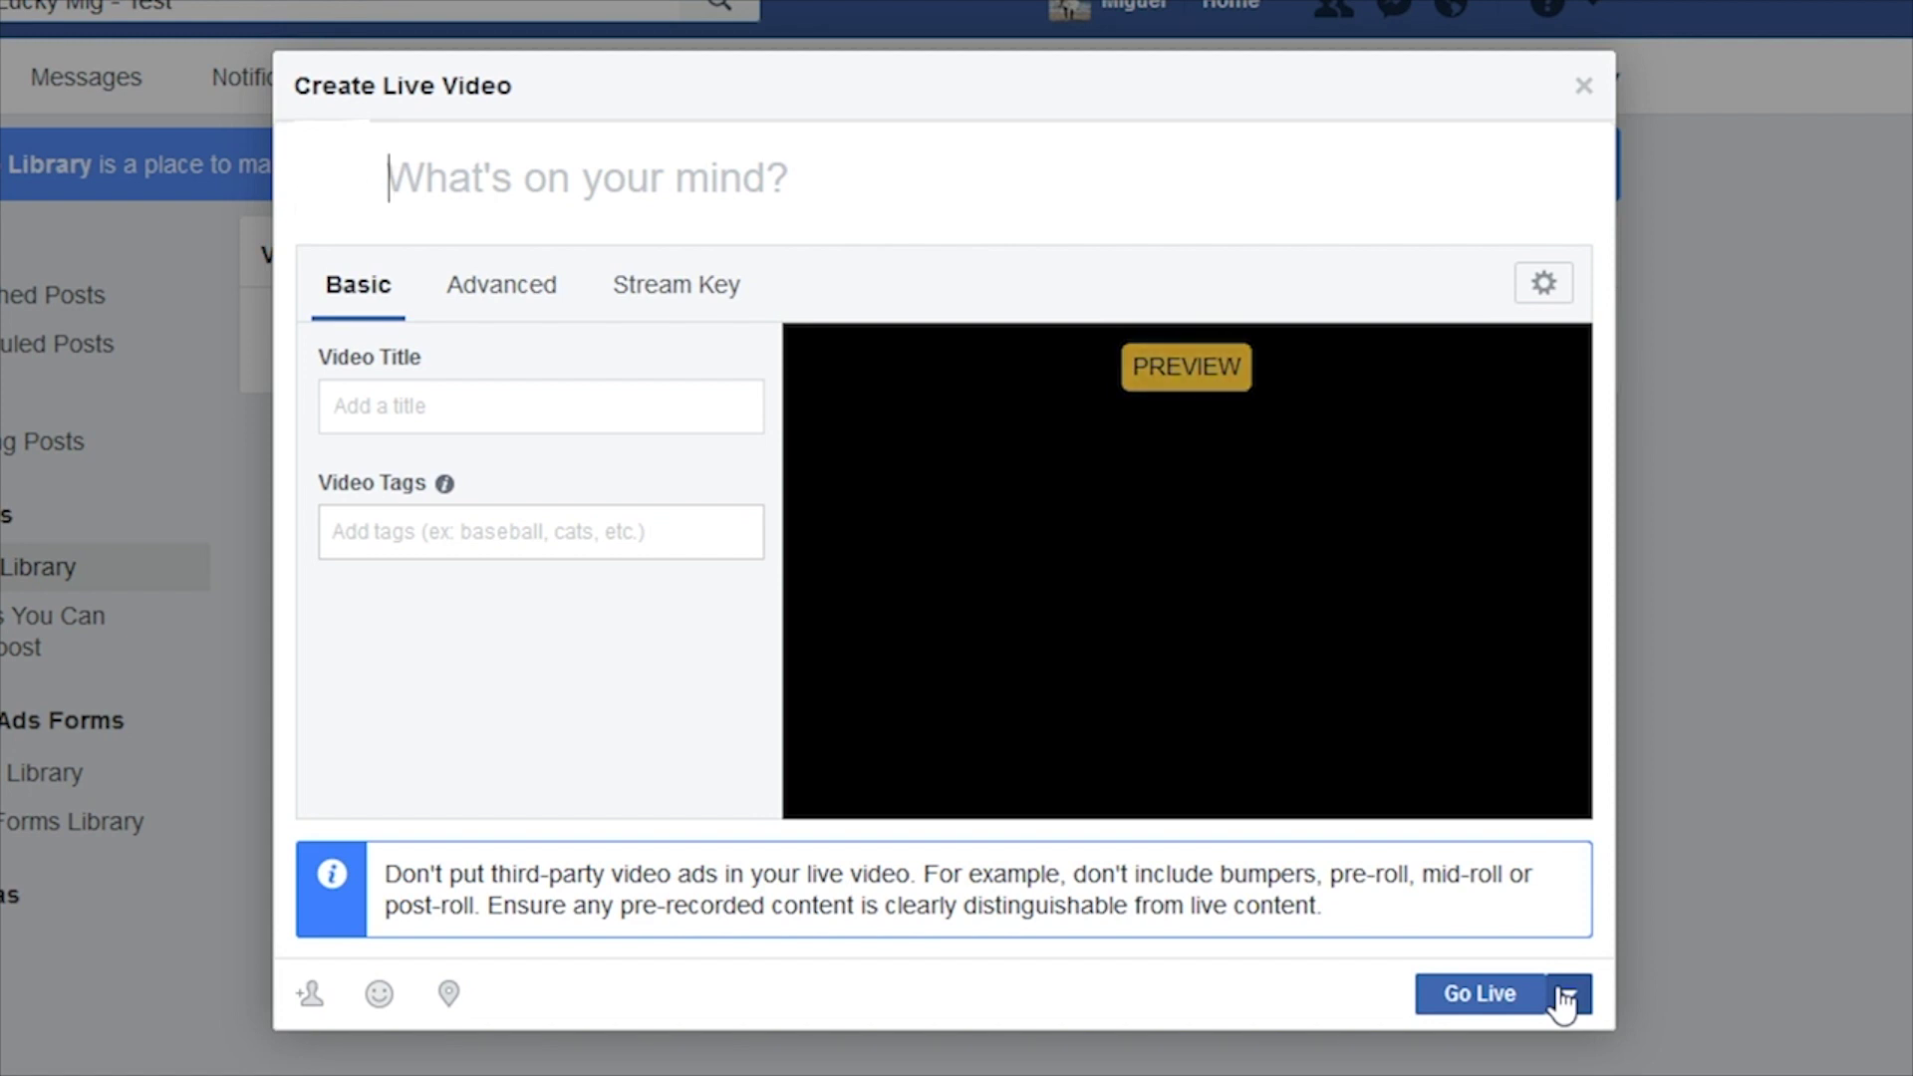
{"action": "type", "text": "Test SS"}
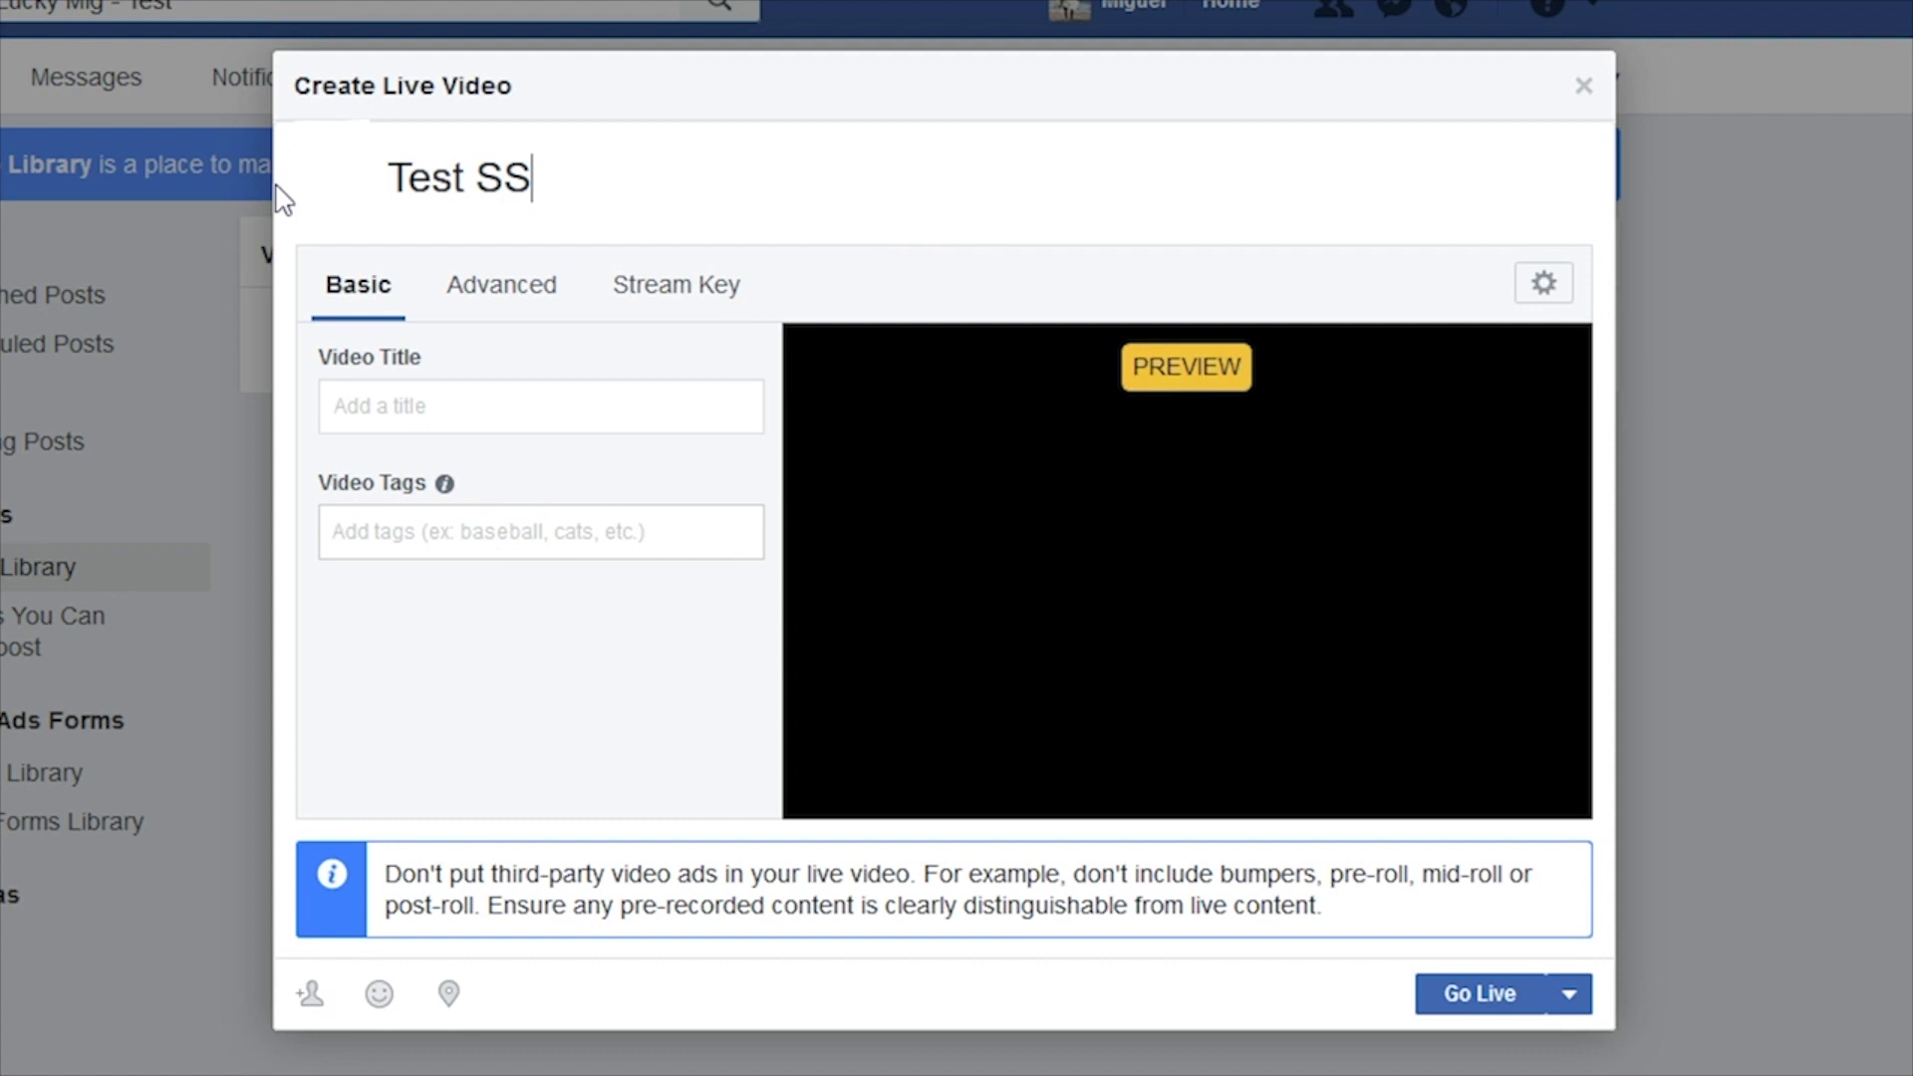
{"action": "key", "text": "BackSpace"}
{"action": "type", "text": "tream"}
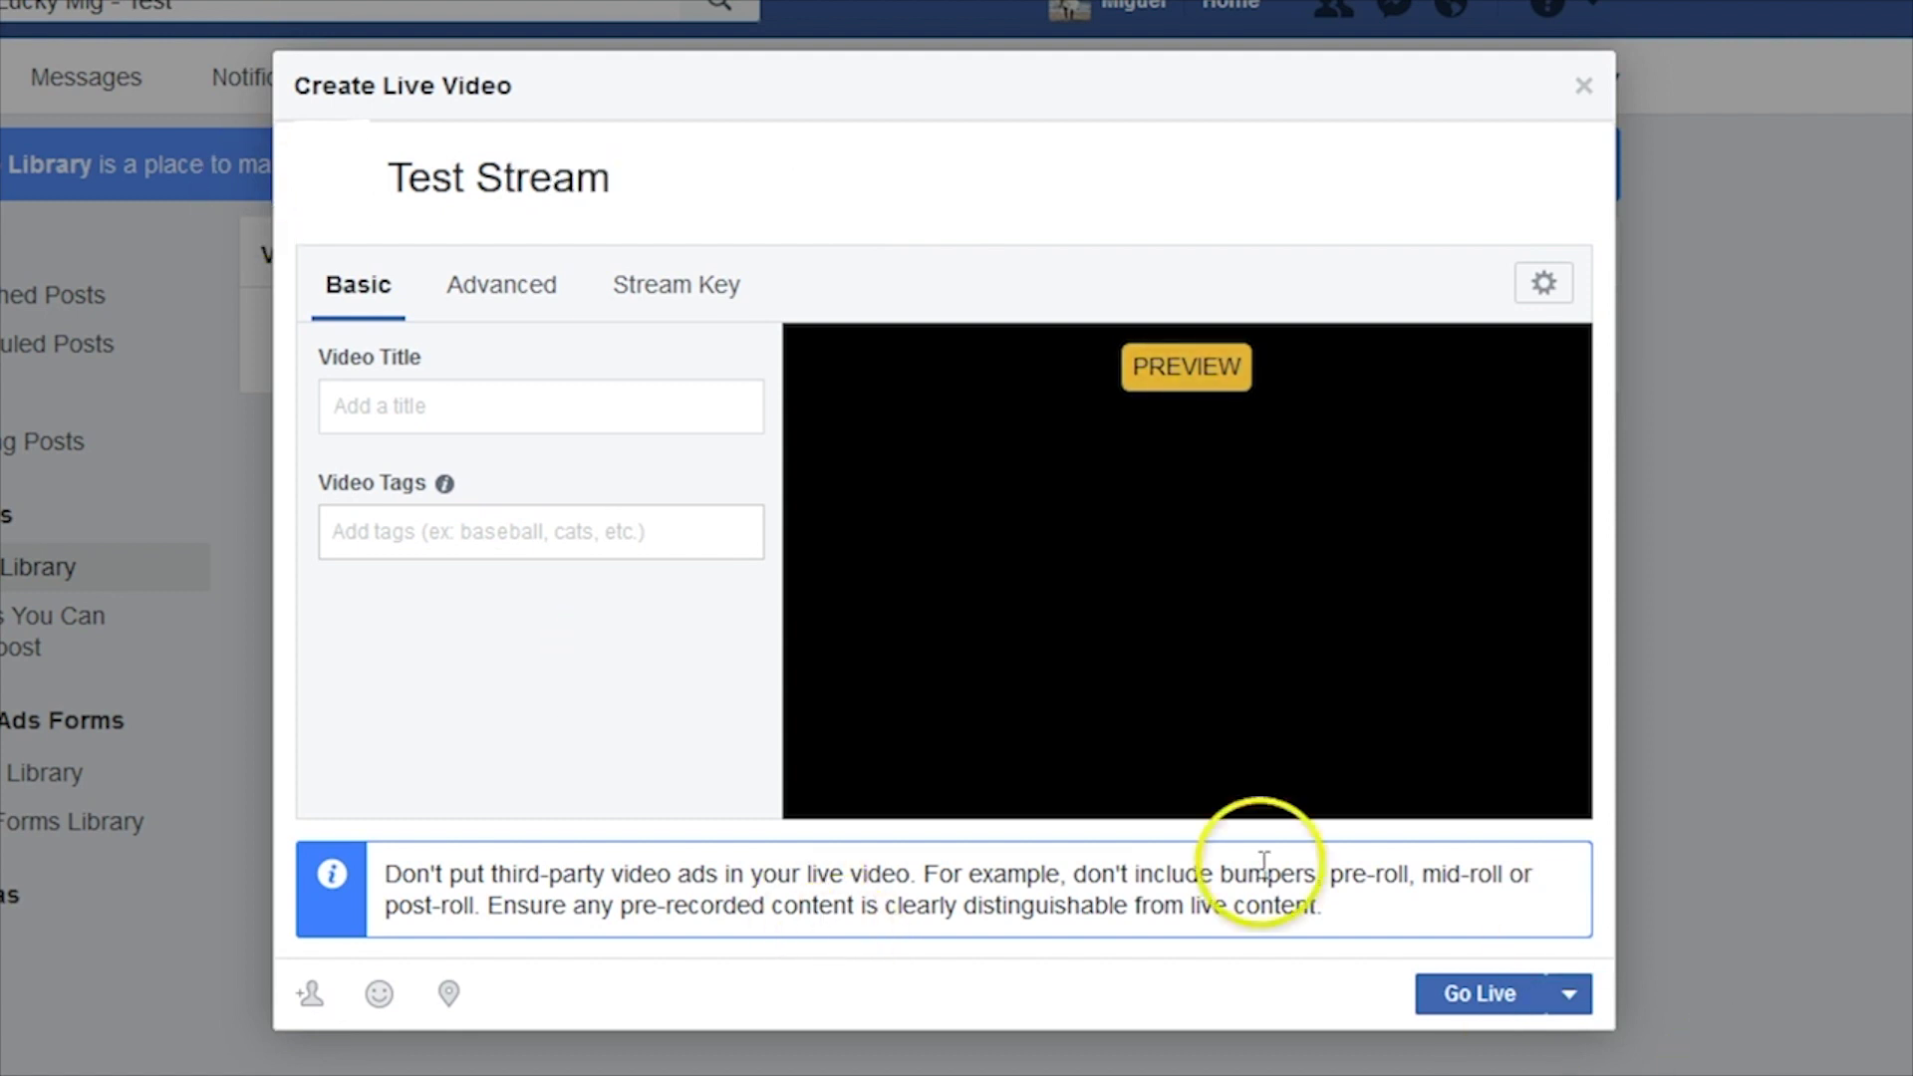
- Title the video 'TEST', add the tag 'TE', and start the live broadcast
{"action": "left_click", "coordinate": [499, 407]}
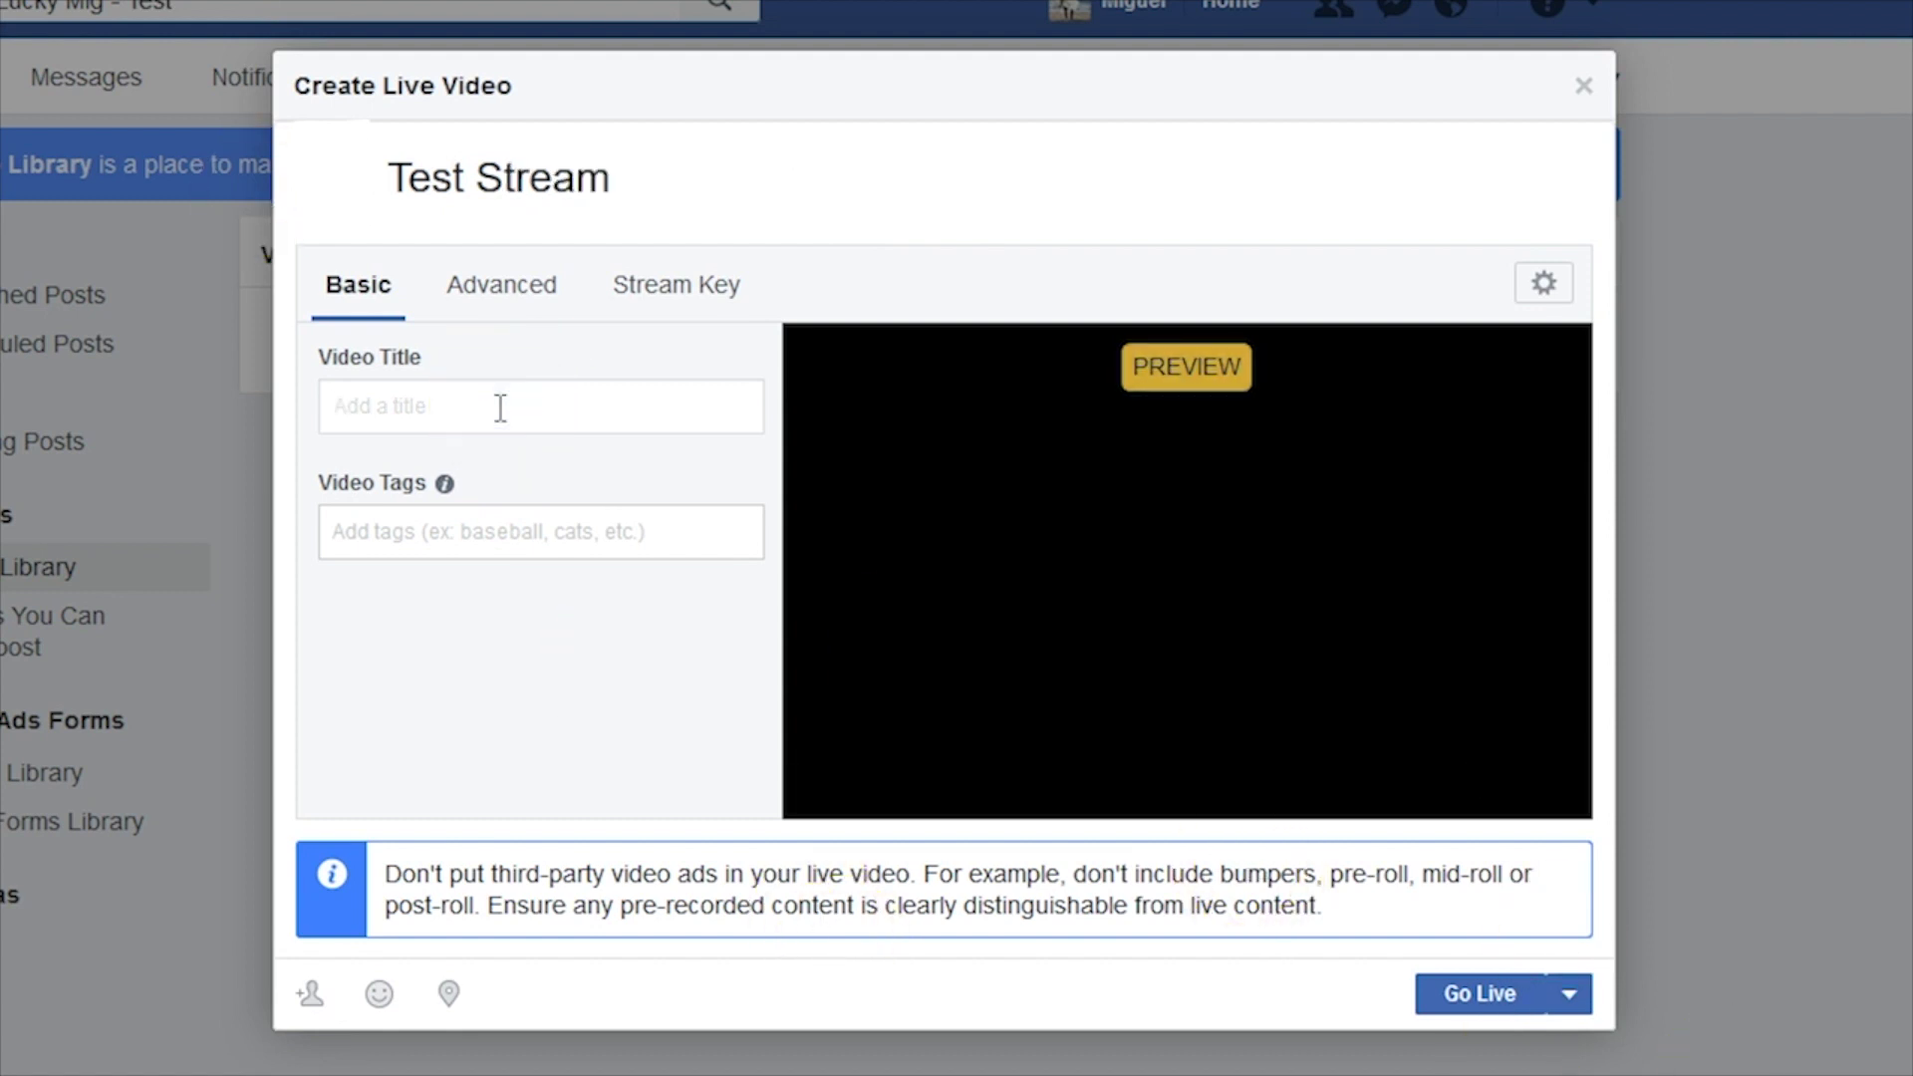
{"action": "type", "text": "TEST"}
{"action": "left_click", "coordinate": [459, 515]}
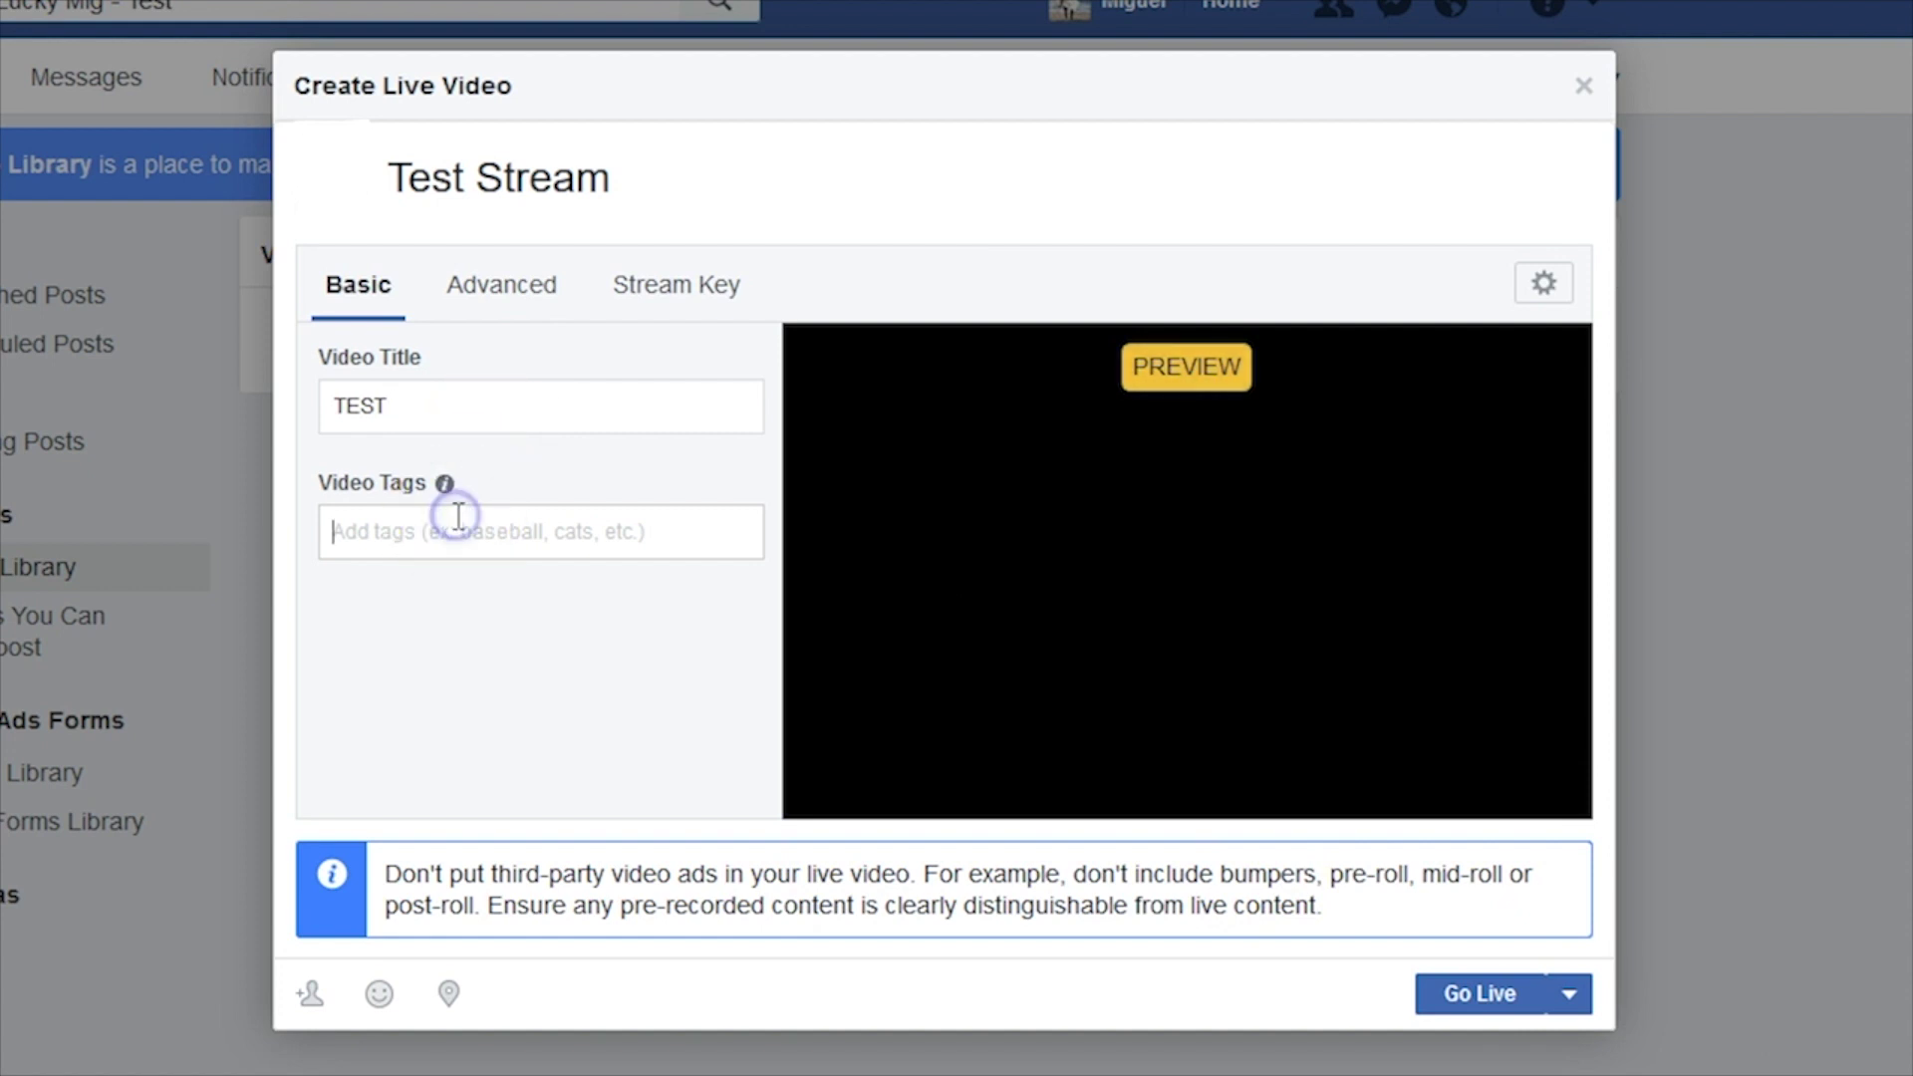
{"action": "type", "text": "TE"}
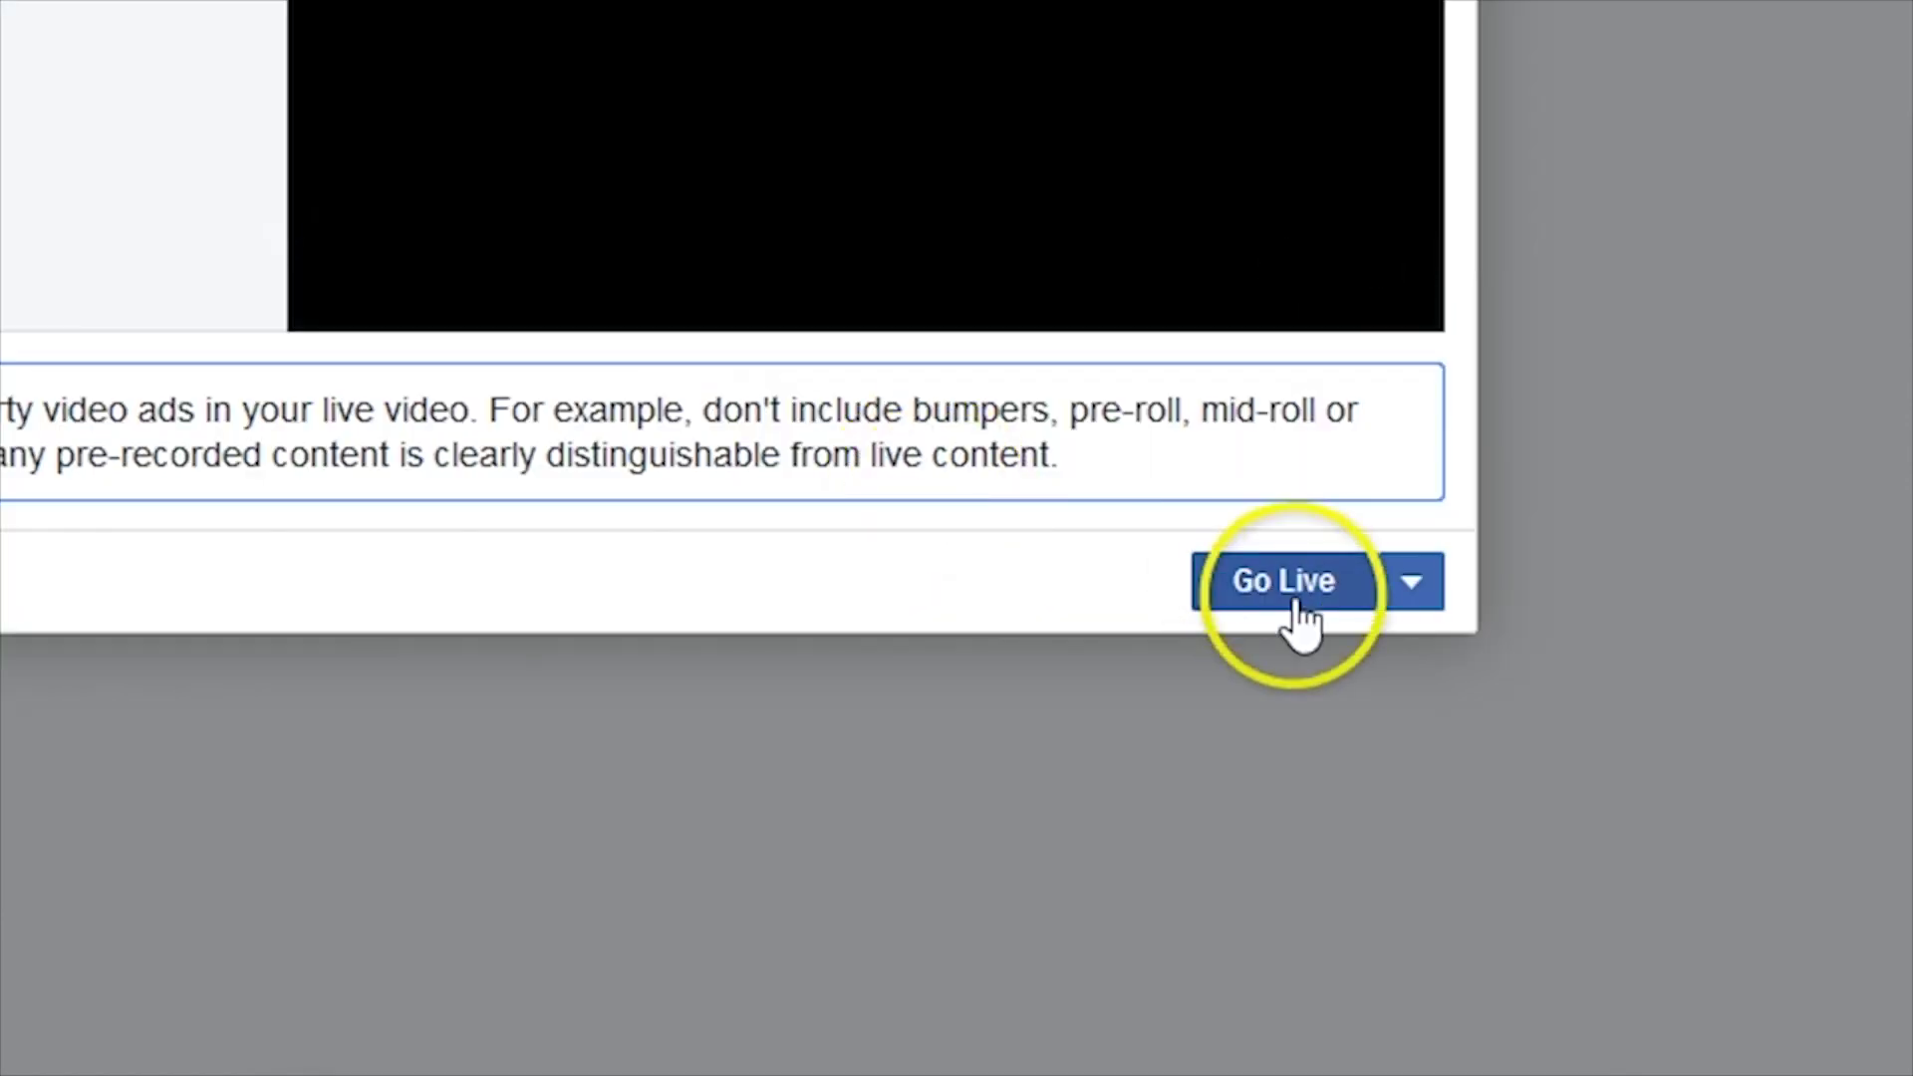
{"action": "left_click", "coordinate": [1294, 602]}
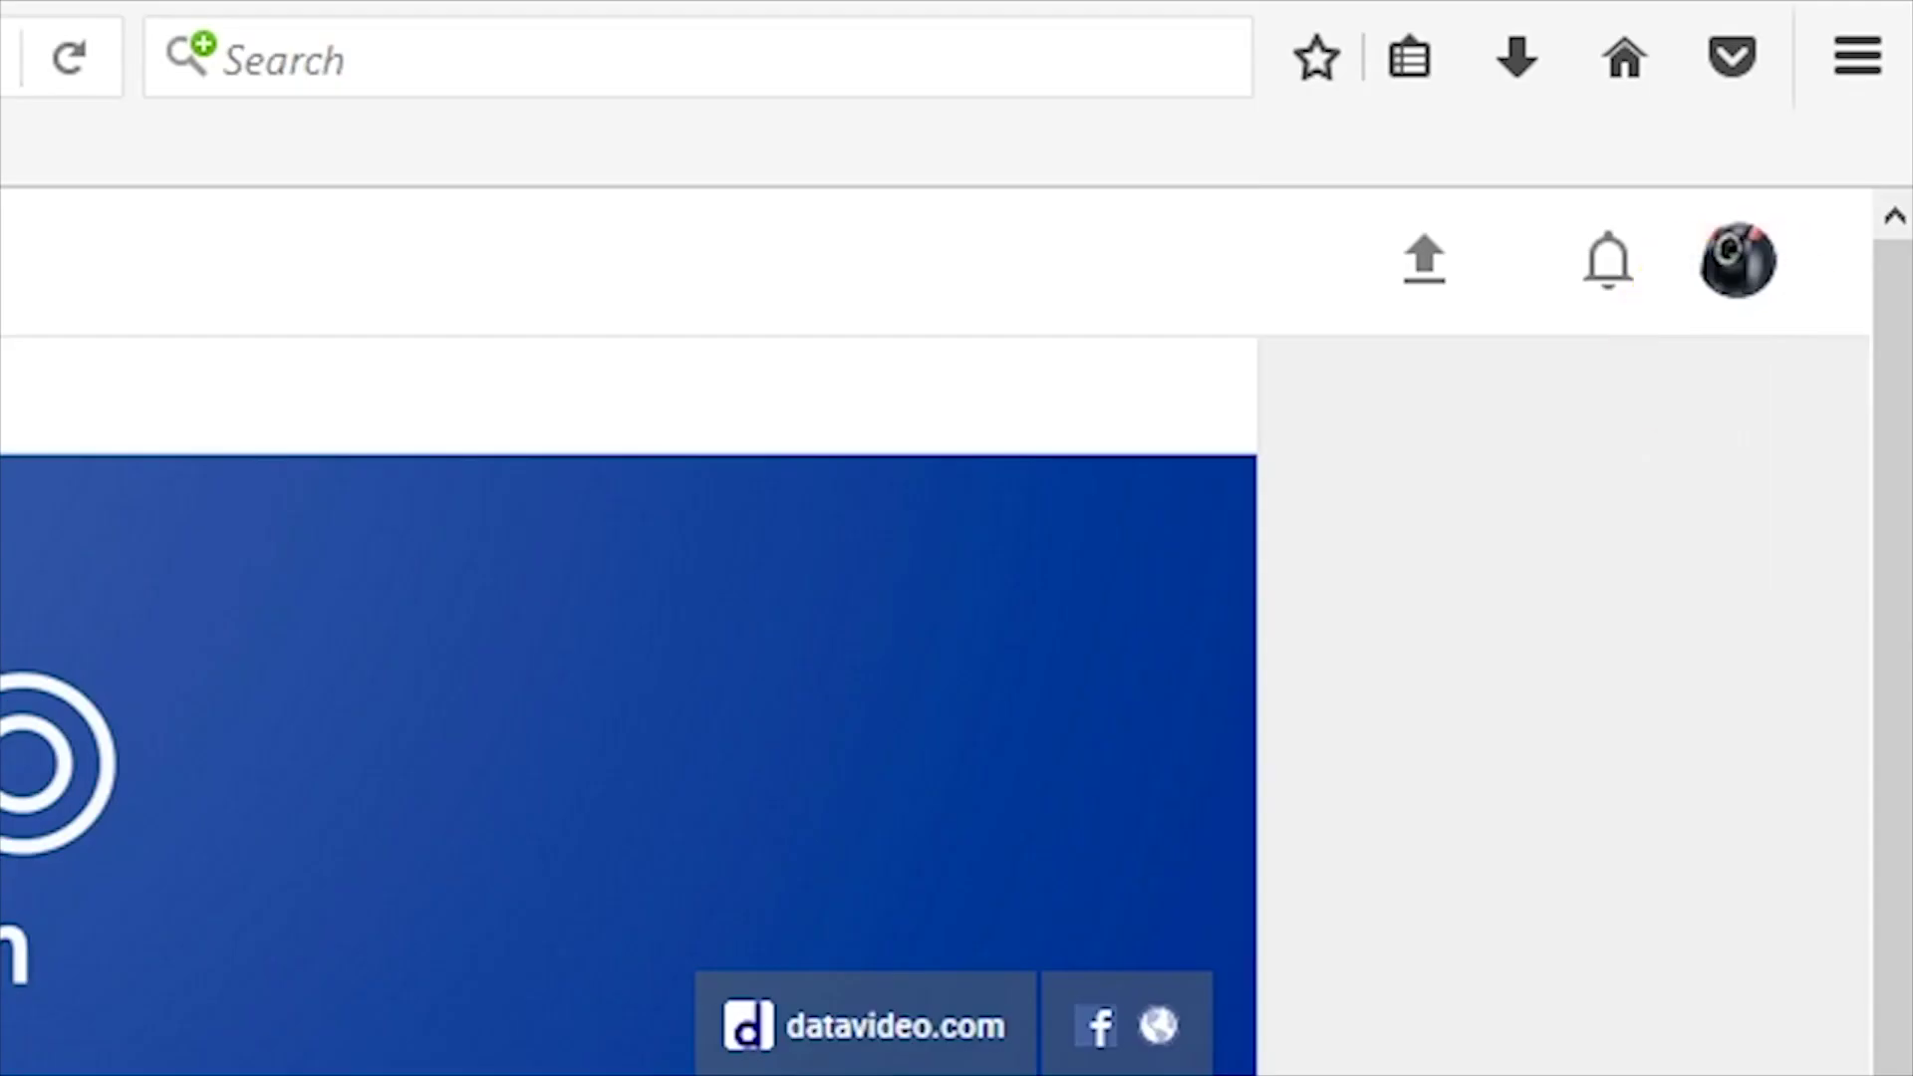
- In Creator Studio, set the live stream's privacy to Unlisted
{"action": "left_click", "coordinate": [1772, 261]}
{"action": "left_click", "coordinate": [1365, 658]}
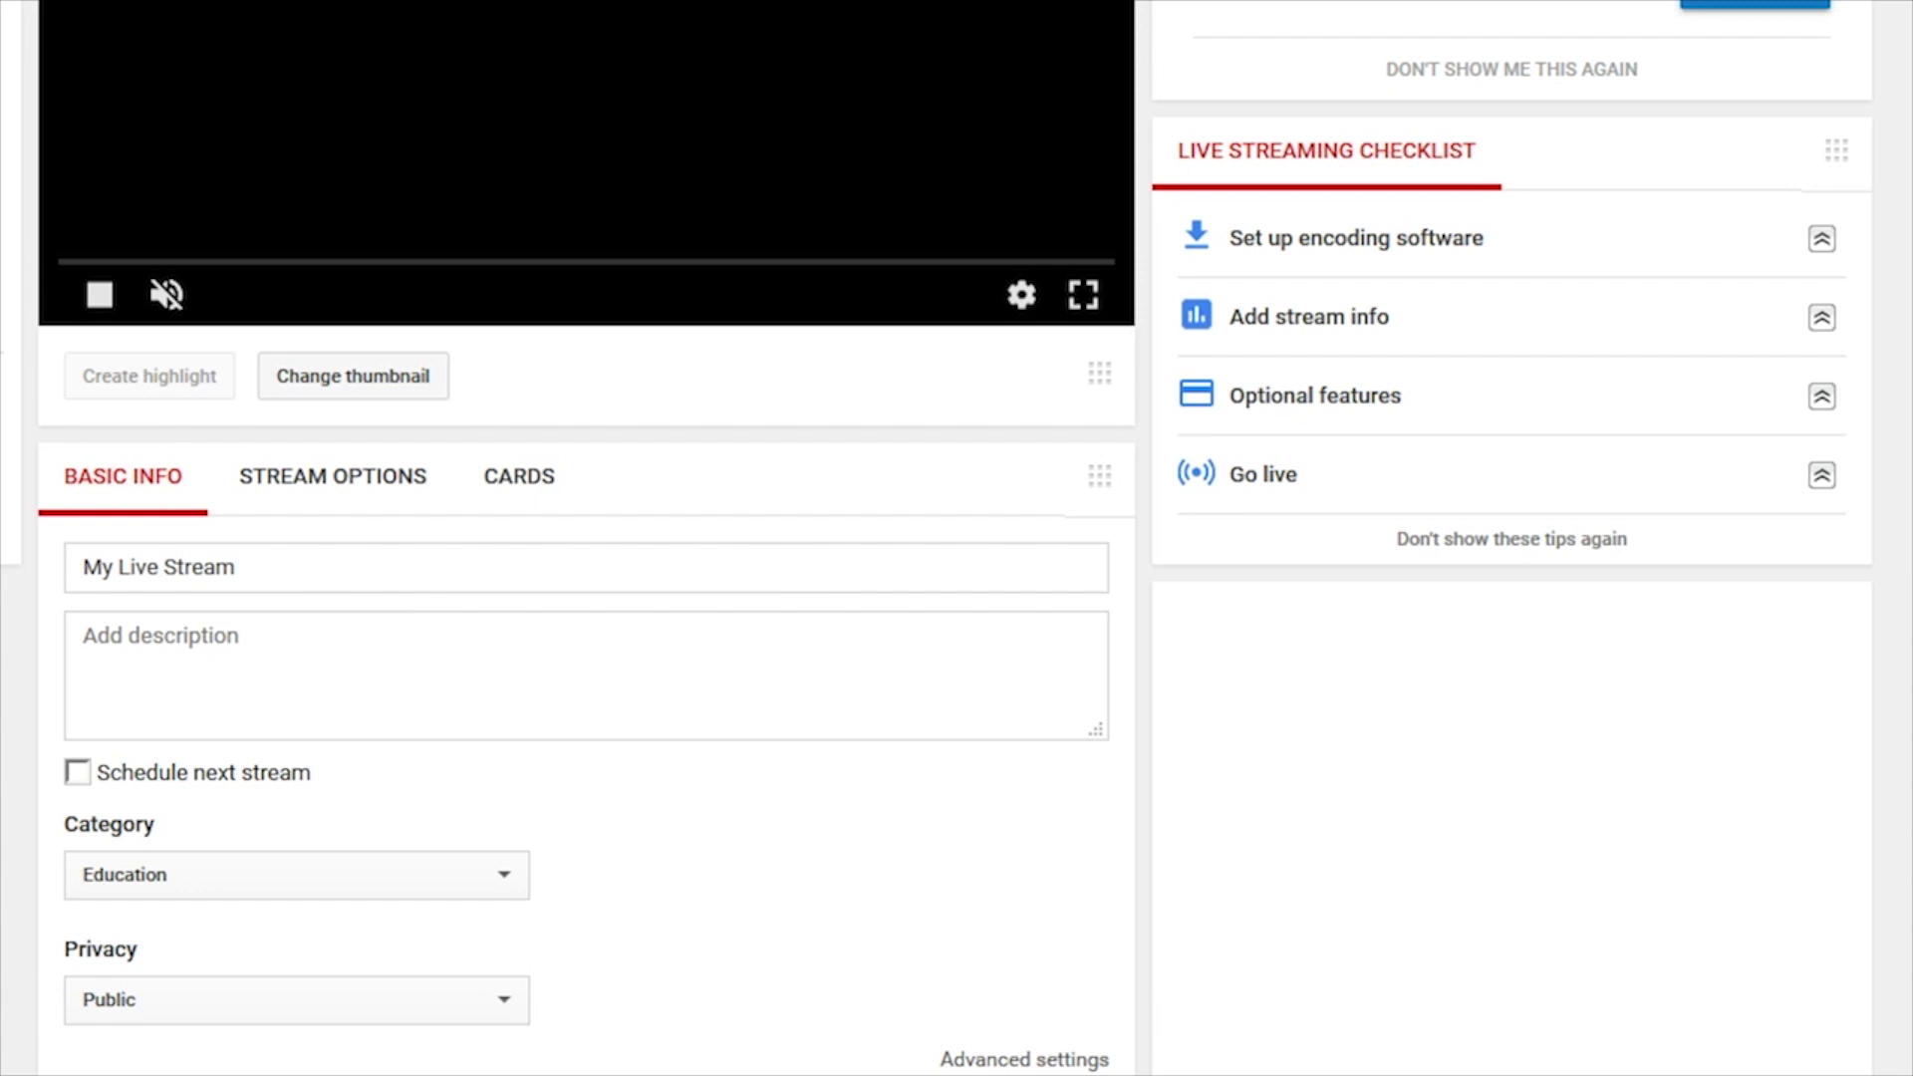
{"action": "left_click", "coordinate": [507, 992]}
{"action": "left_click", "coordinate": [424, 1065]}
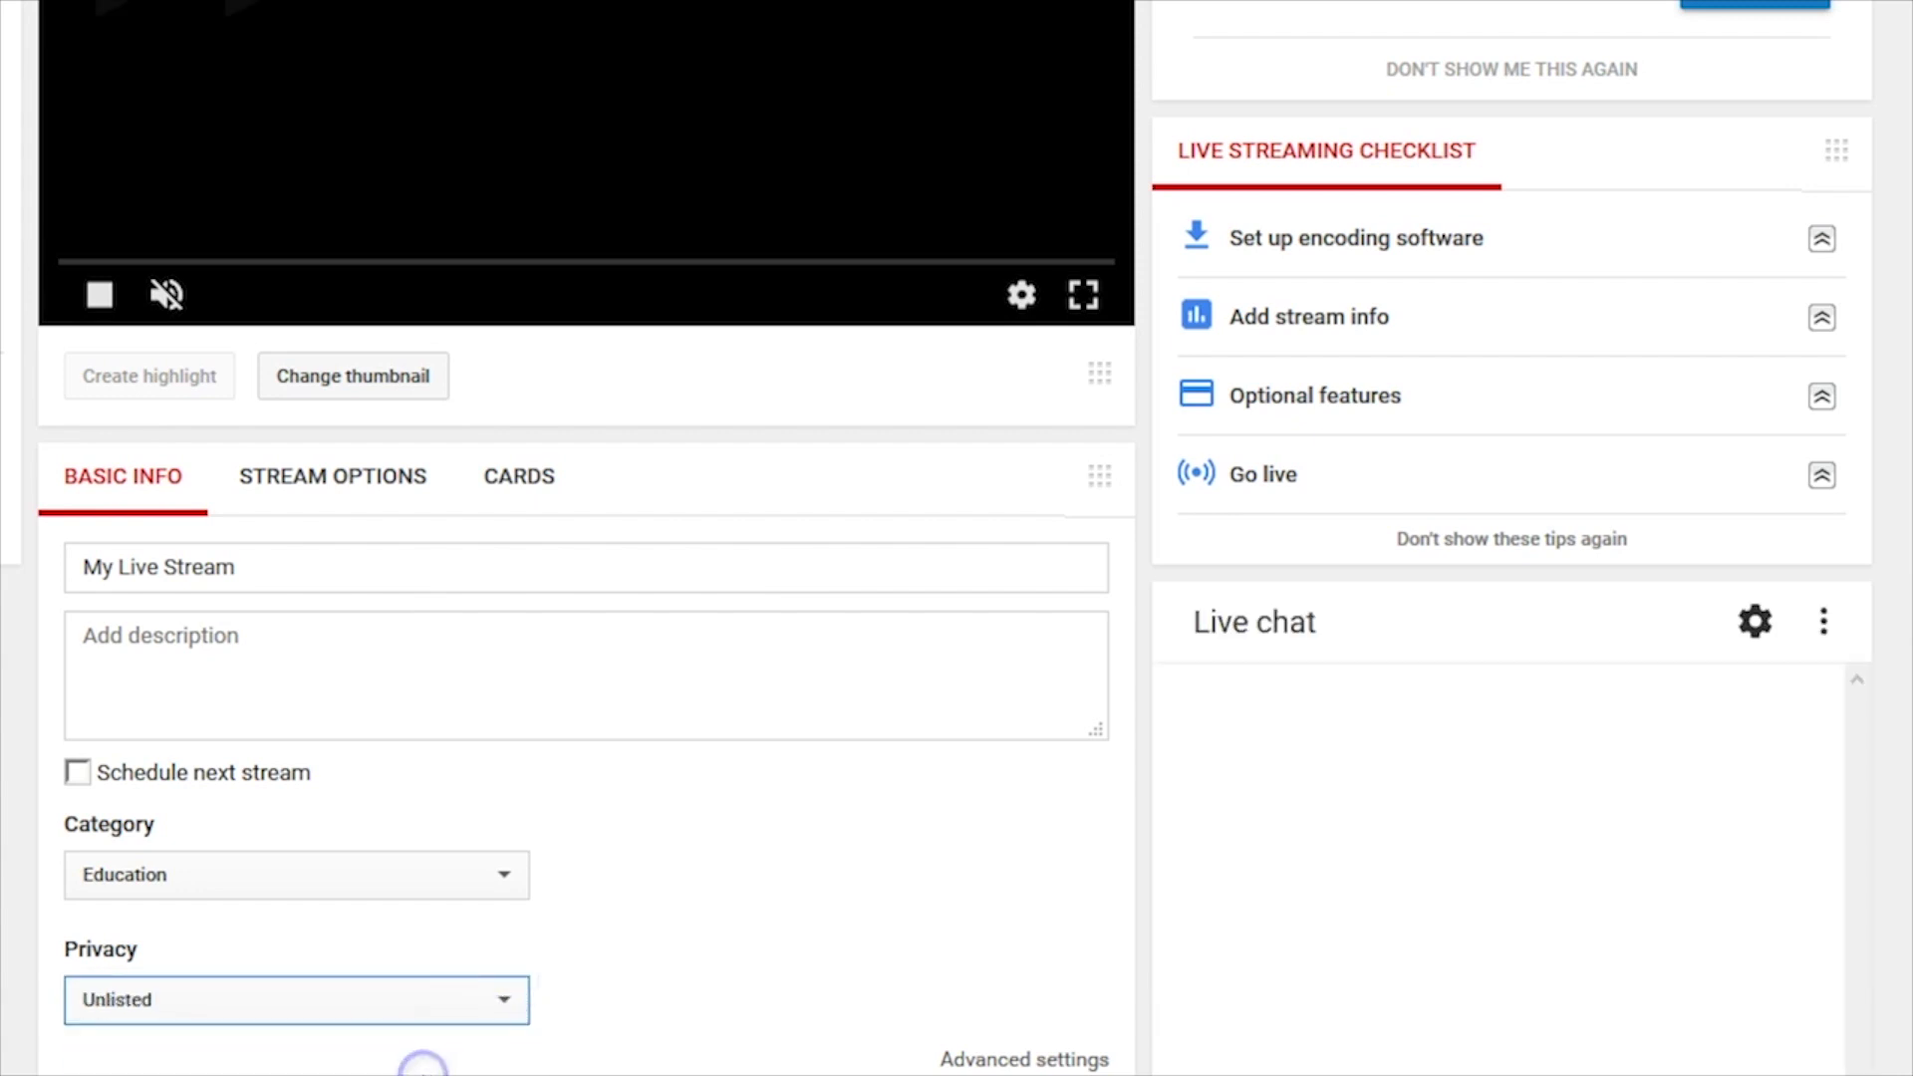
- Reveal the YouTube stream key under Encoder Setup and select it for copying
{"action": "scroll", "coordinate": [424, 1074], "scroll_direction": "up", "scroll_amount": 3}
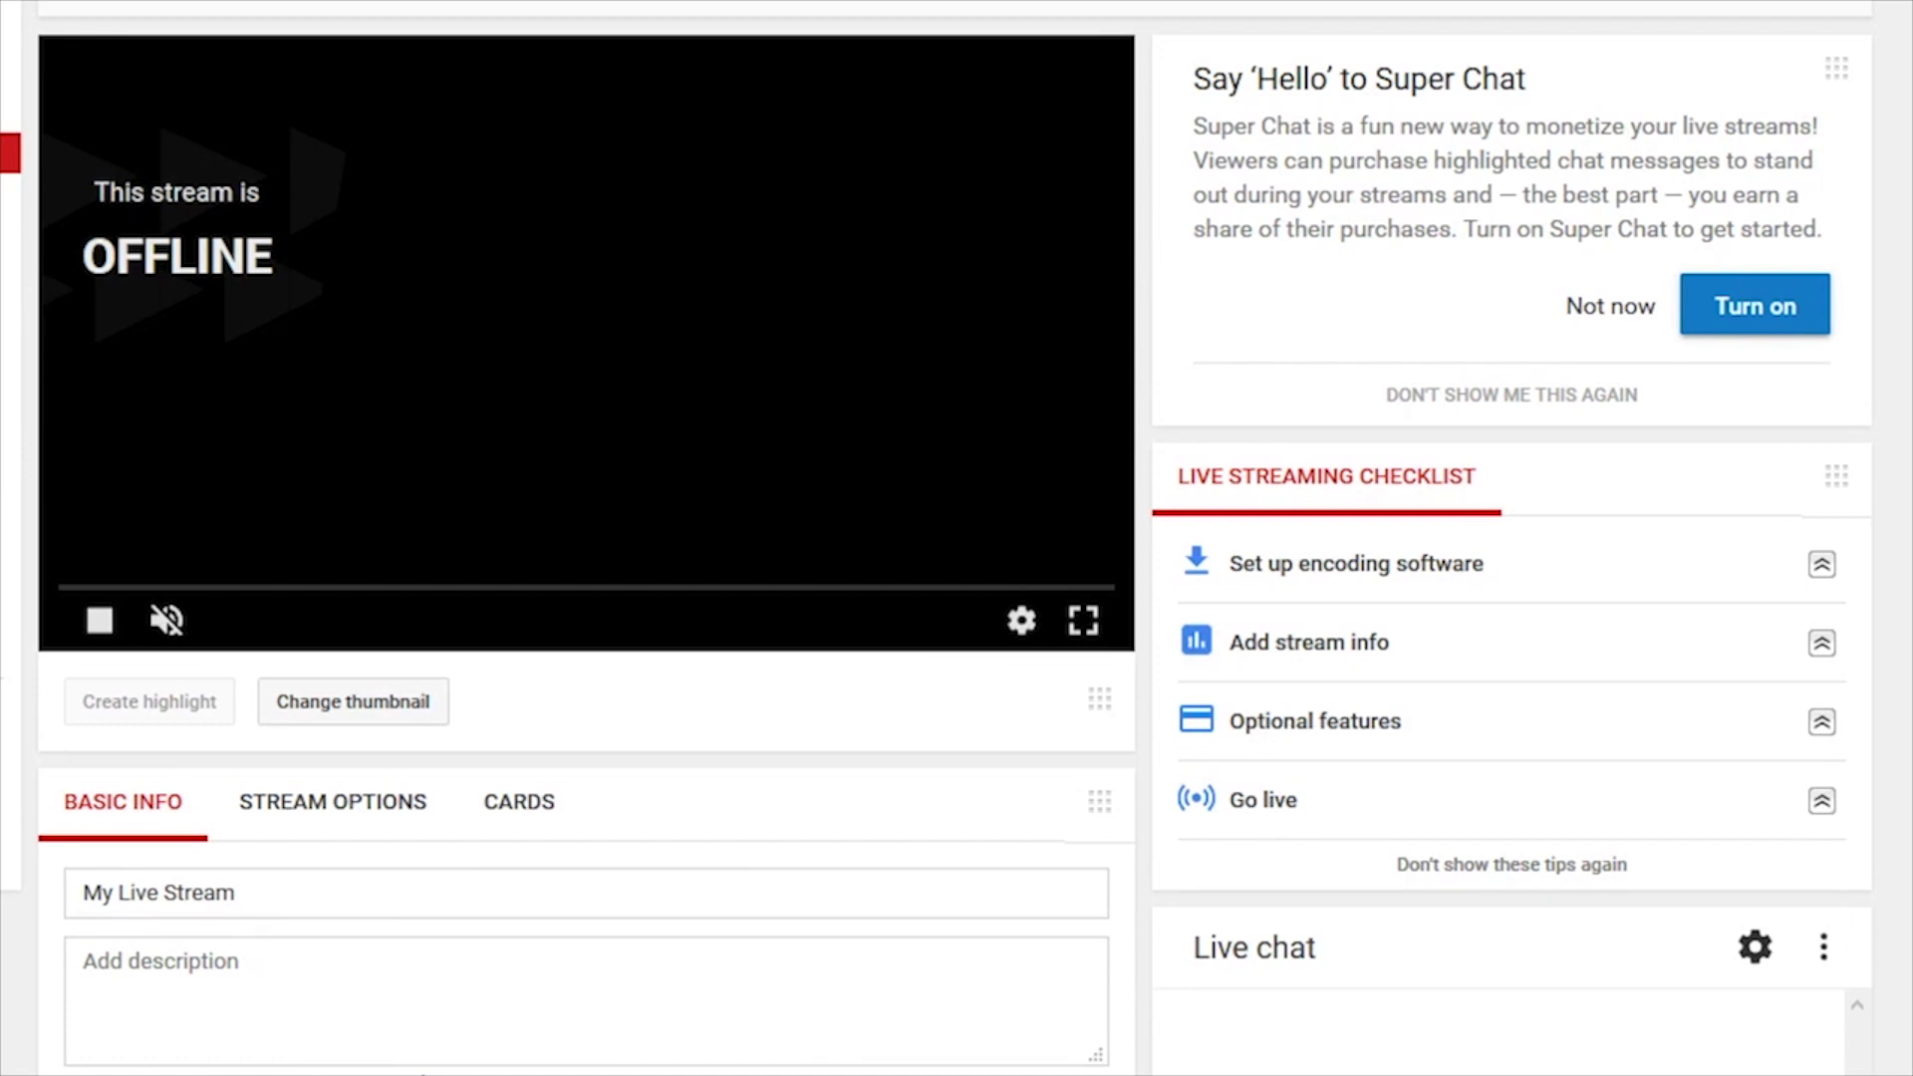
{"action": "scroll", "coordinate": [423, 1074], "scroll_direction": "down", "scroll_amount": 1}
{"action": "scroll", "coordinate": [424, 897], "scroll_direction": "down", "scroll_amount": 8}
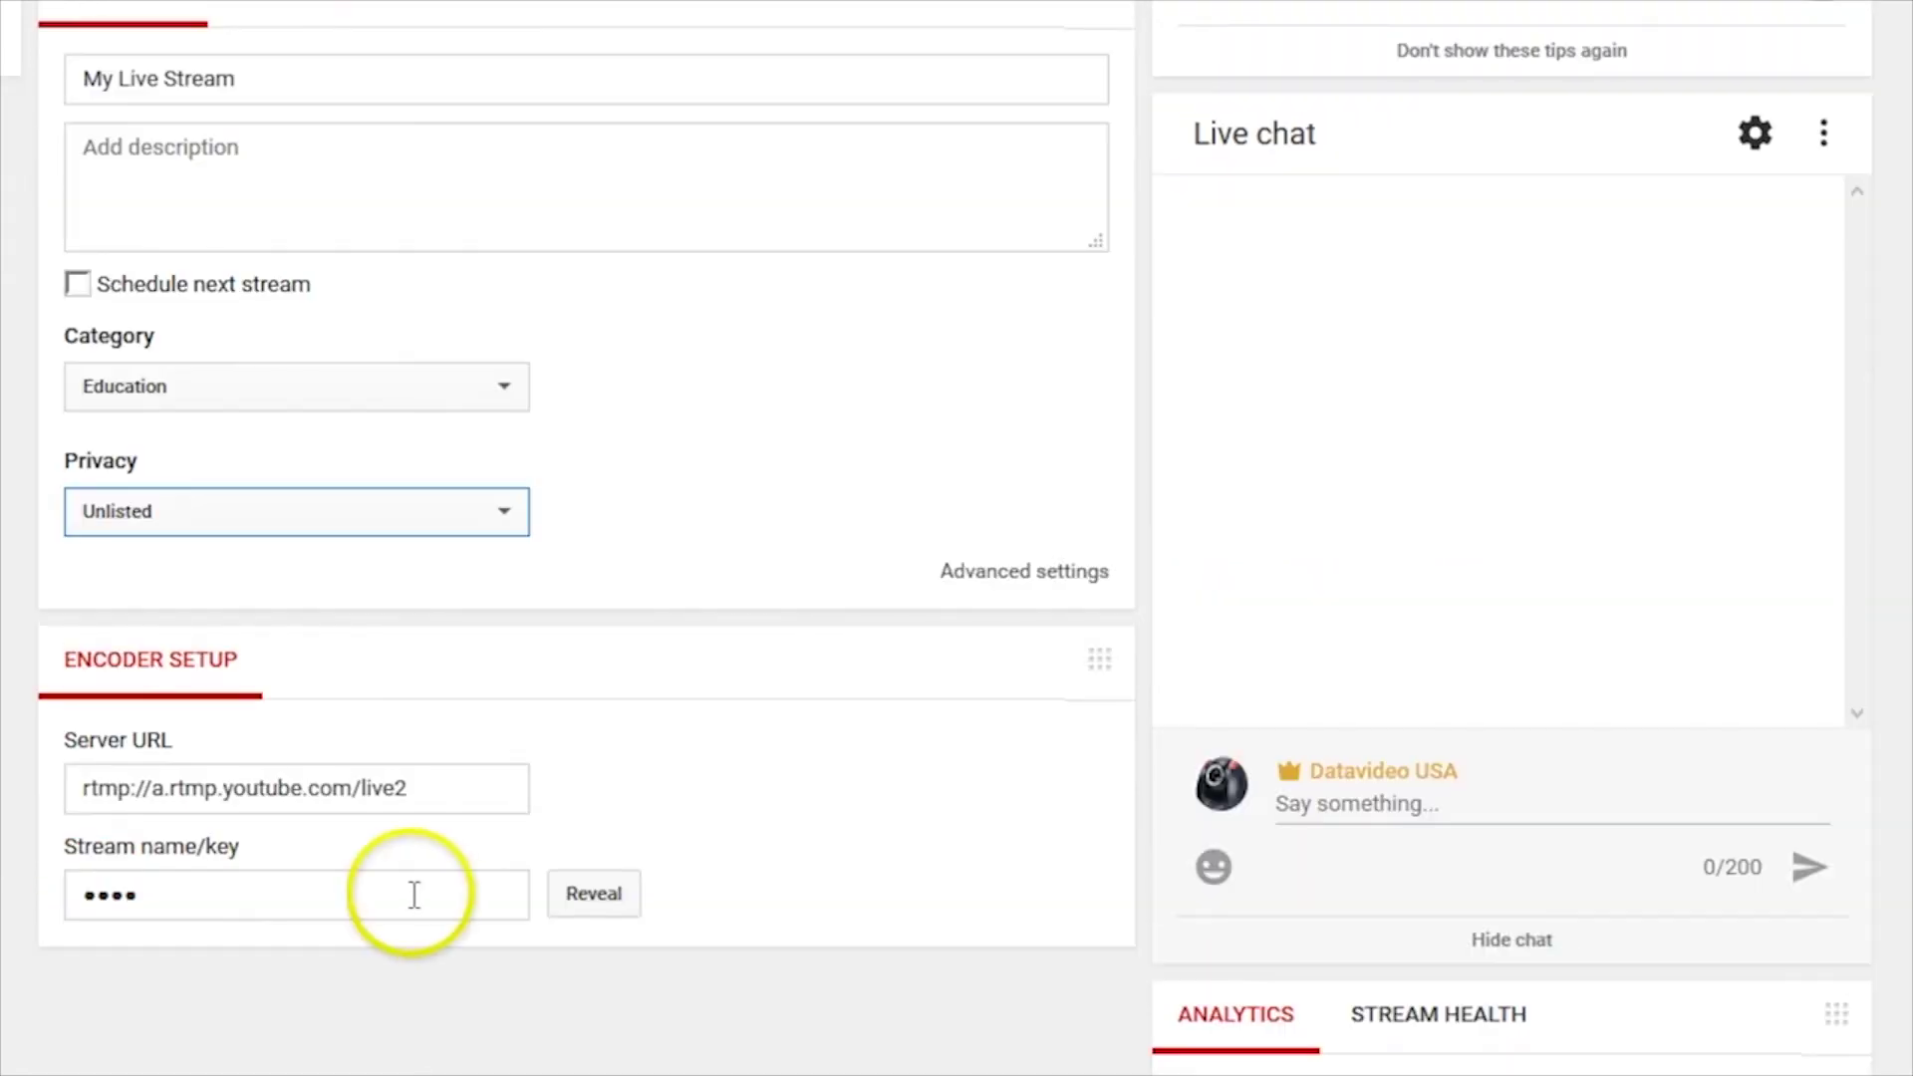
{"action": "left_click", "coordinate": [410, 893]}
{"action": "left_click", "coordinate": [601, 902]}
{"action": "left_click", "coordinate": [500, 888]}
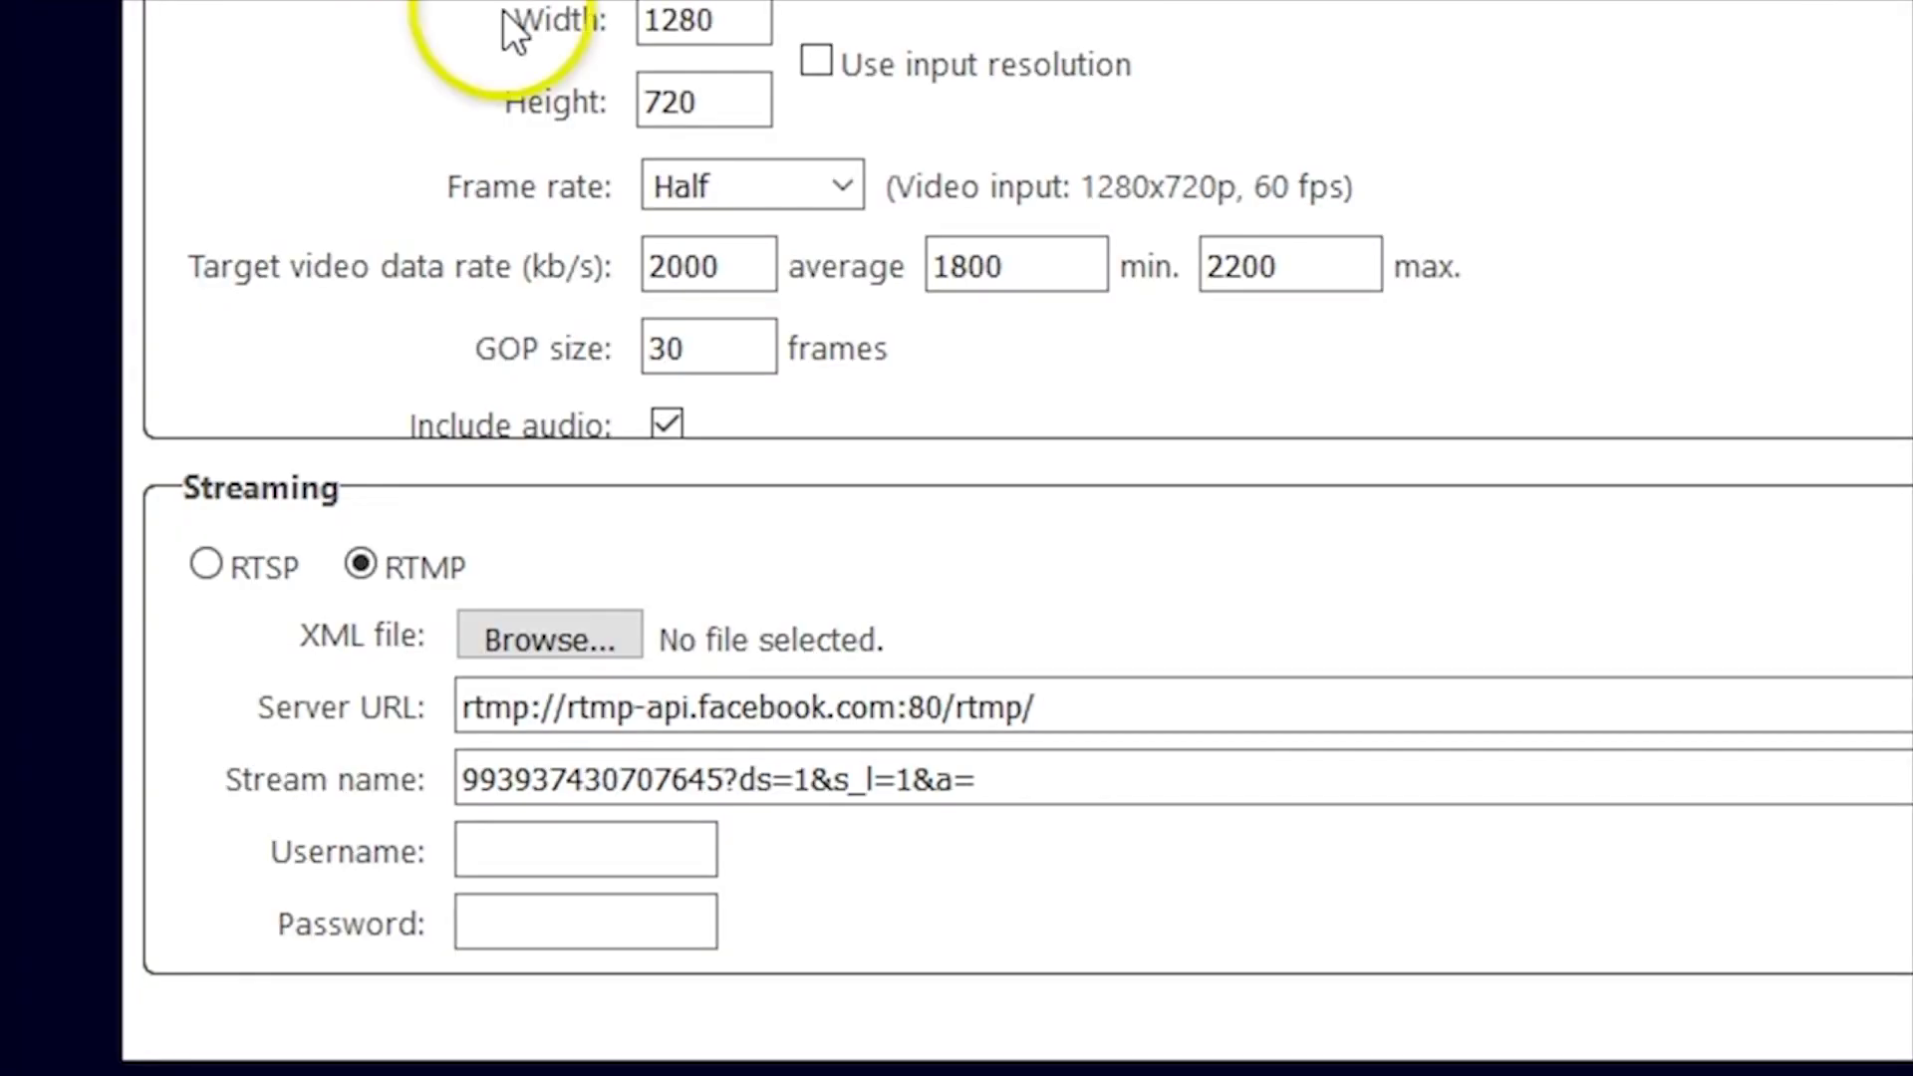
- Swap the encoder's Facebook stream name for the pasted YouTube stream key and apply
{"action": "left_click", "coordinate": [947, 811]}
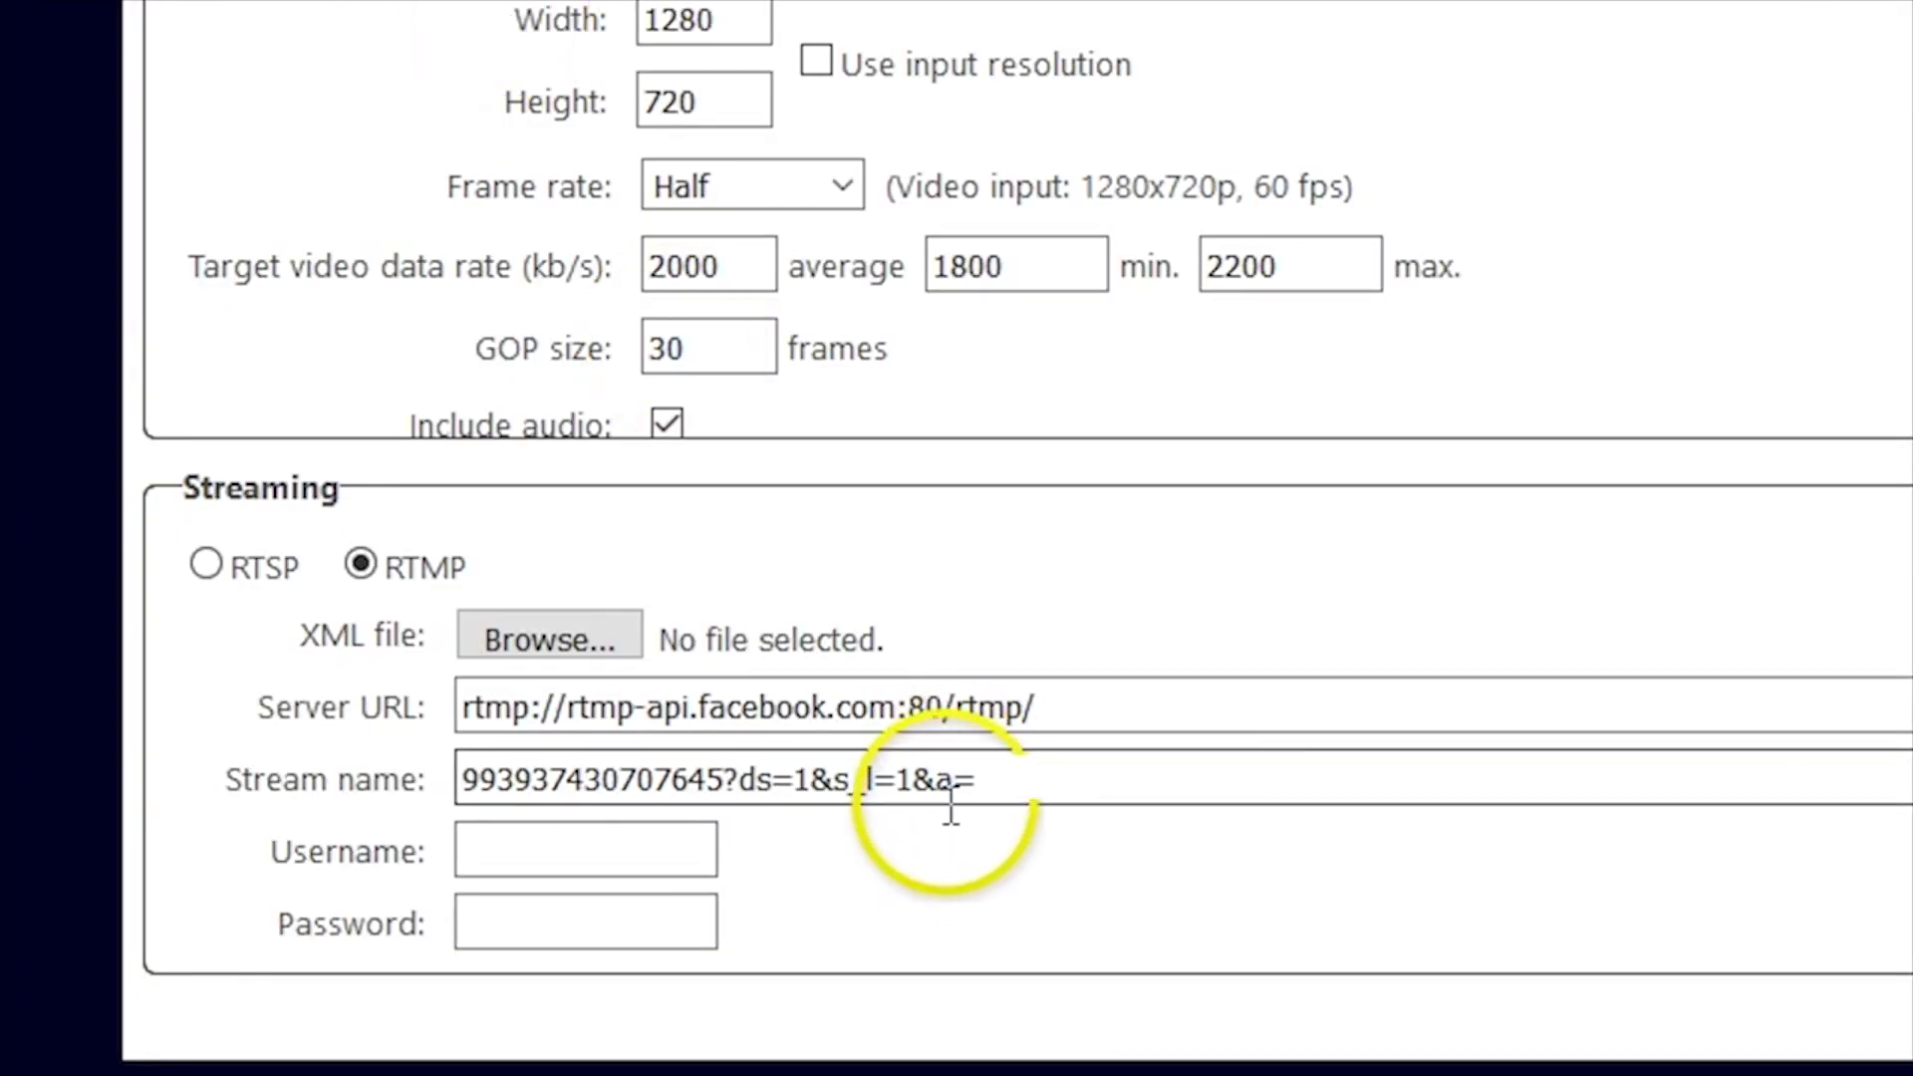
{"action": "triple_click", "coordinate": [949, 811]}
{"action": "key", "text": "BackSpace"}
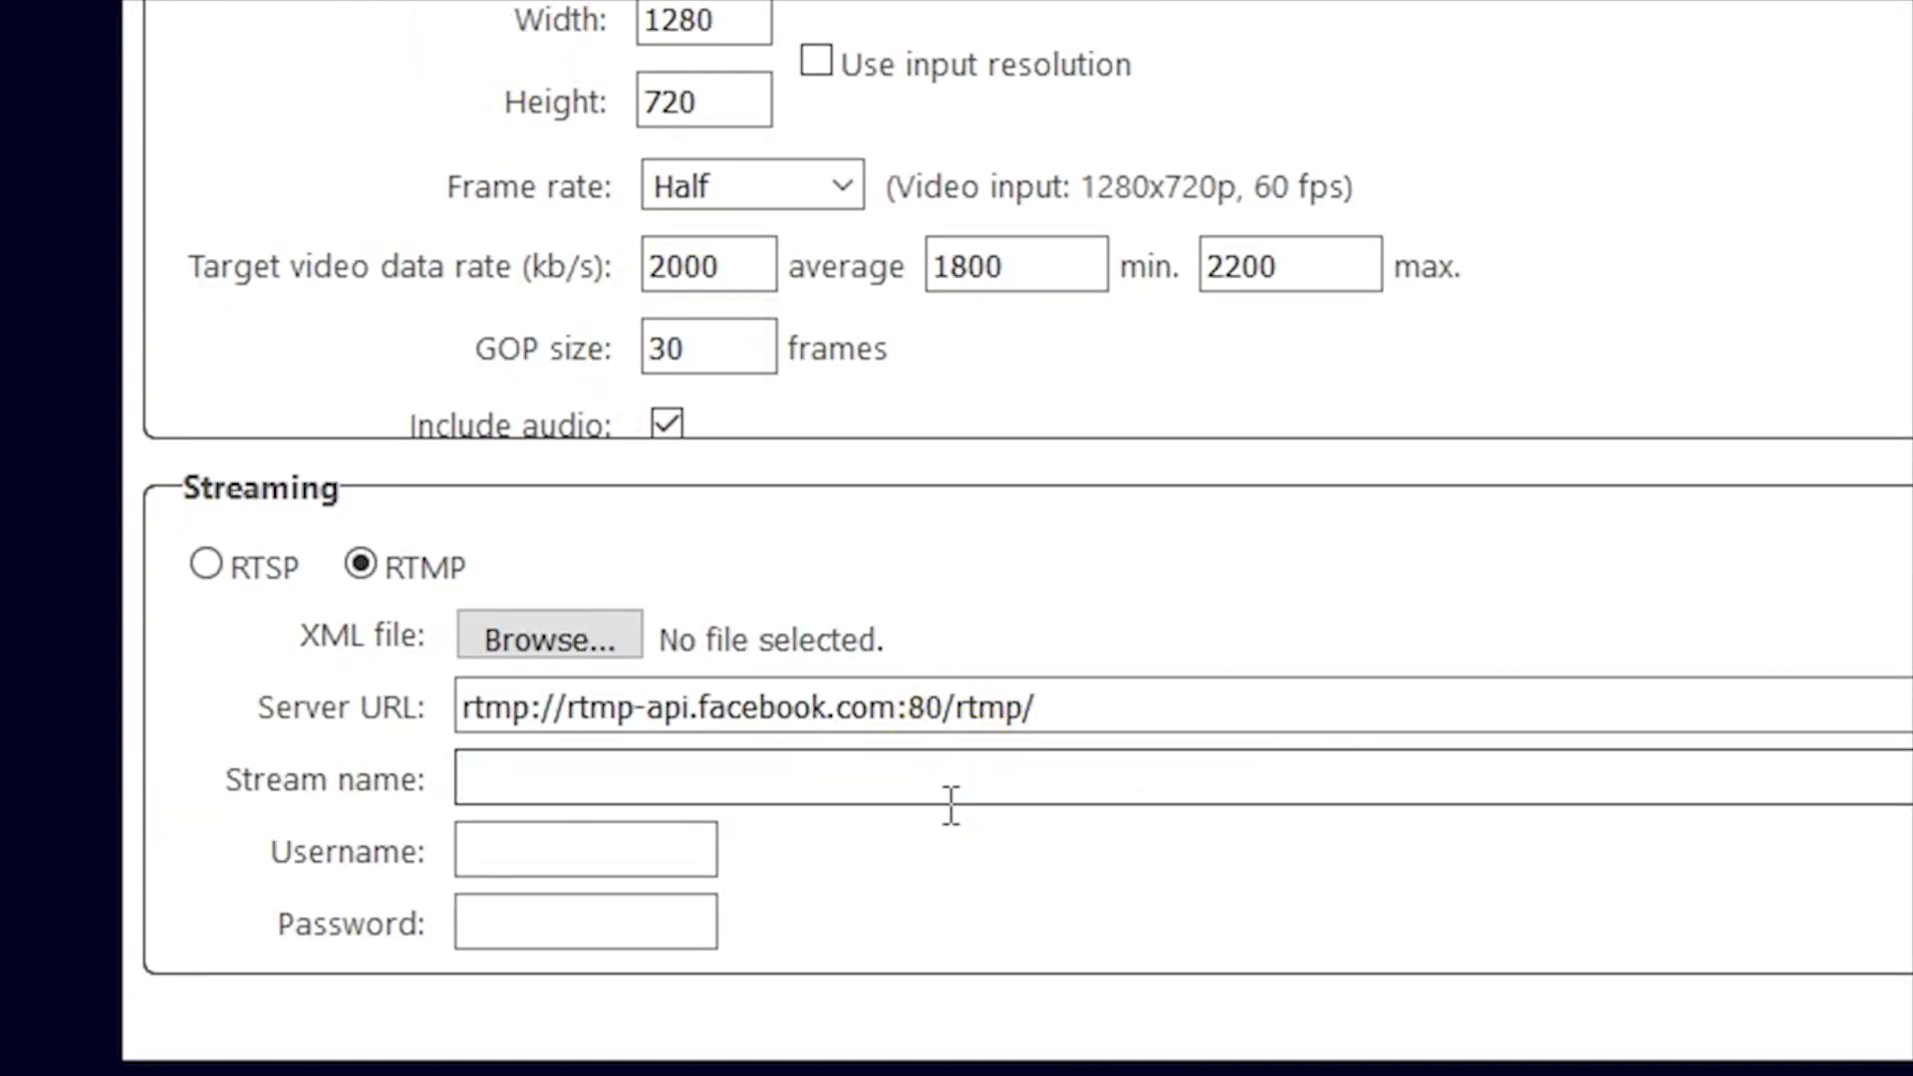
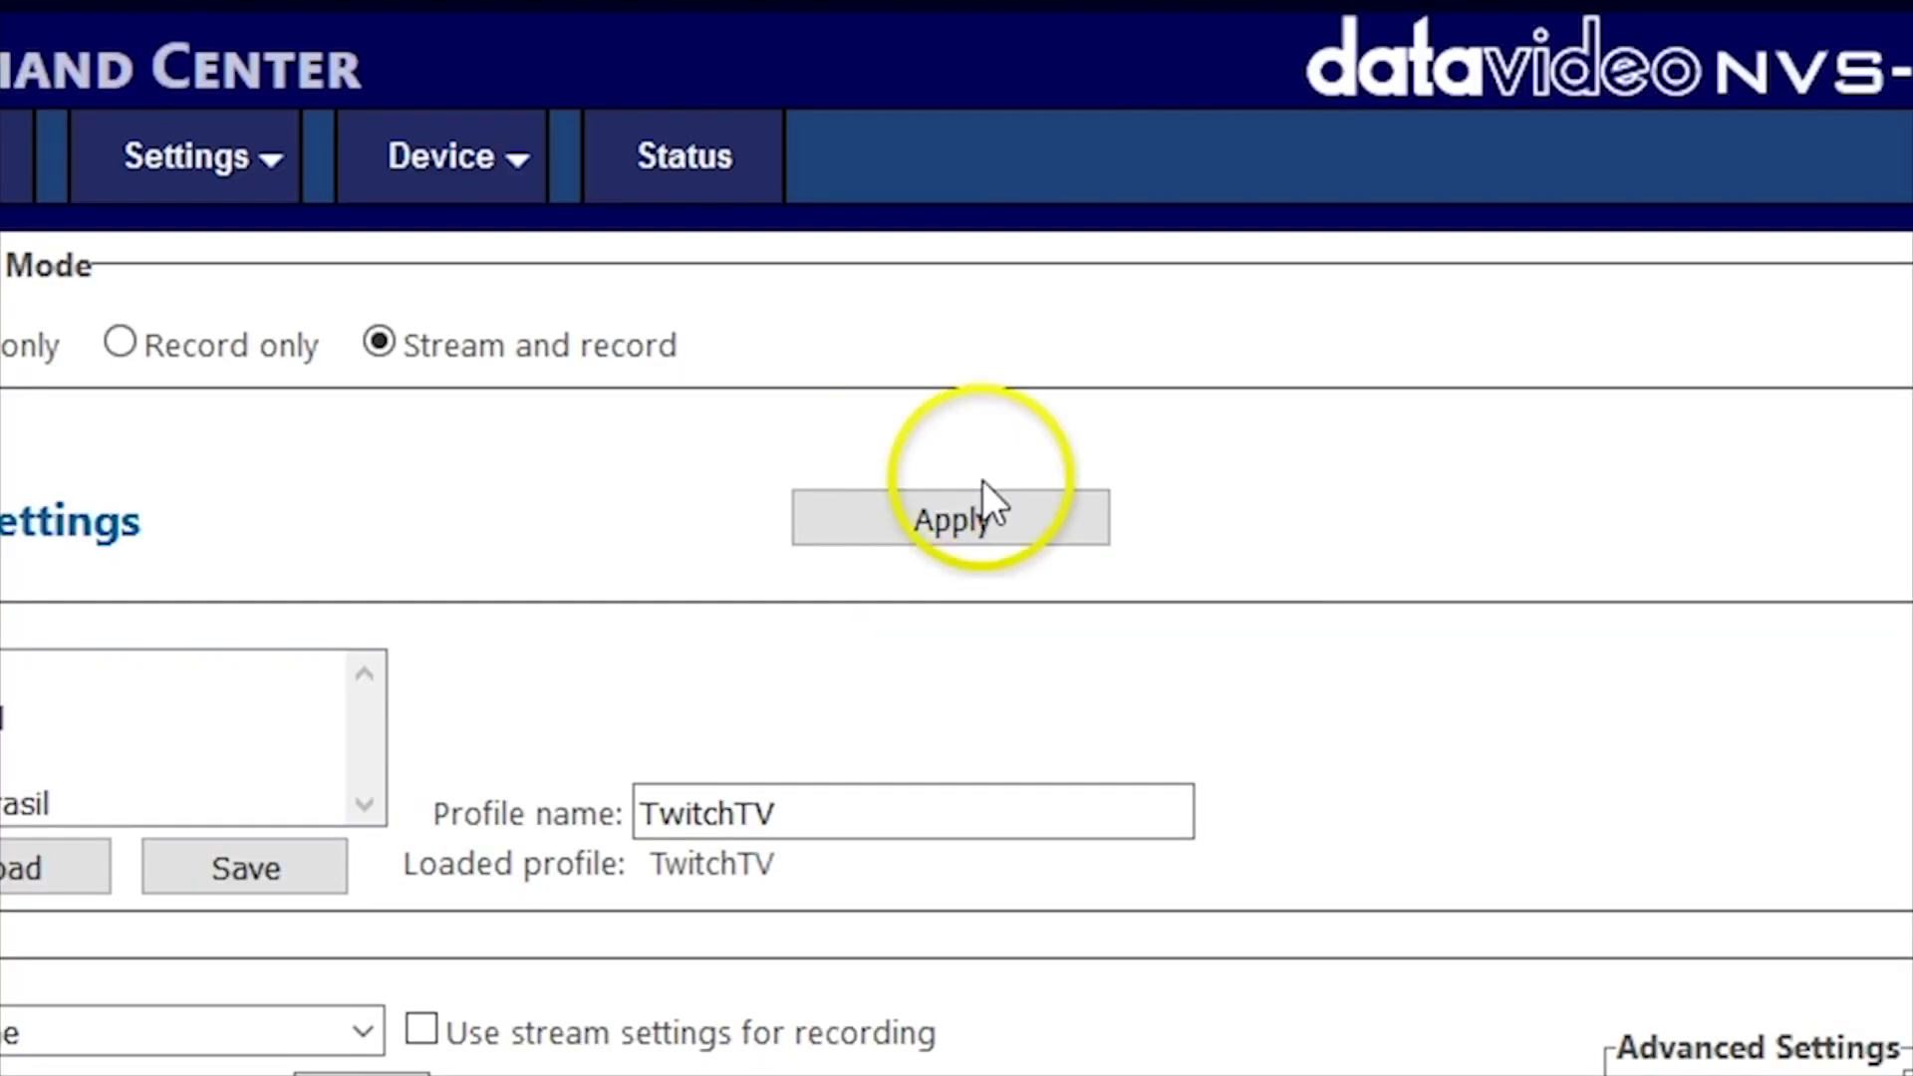
{"action": "left_click", "coordinate": [979, 538]}
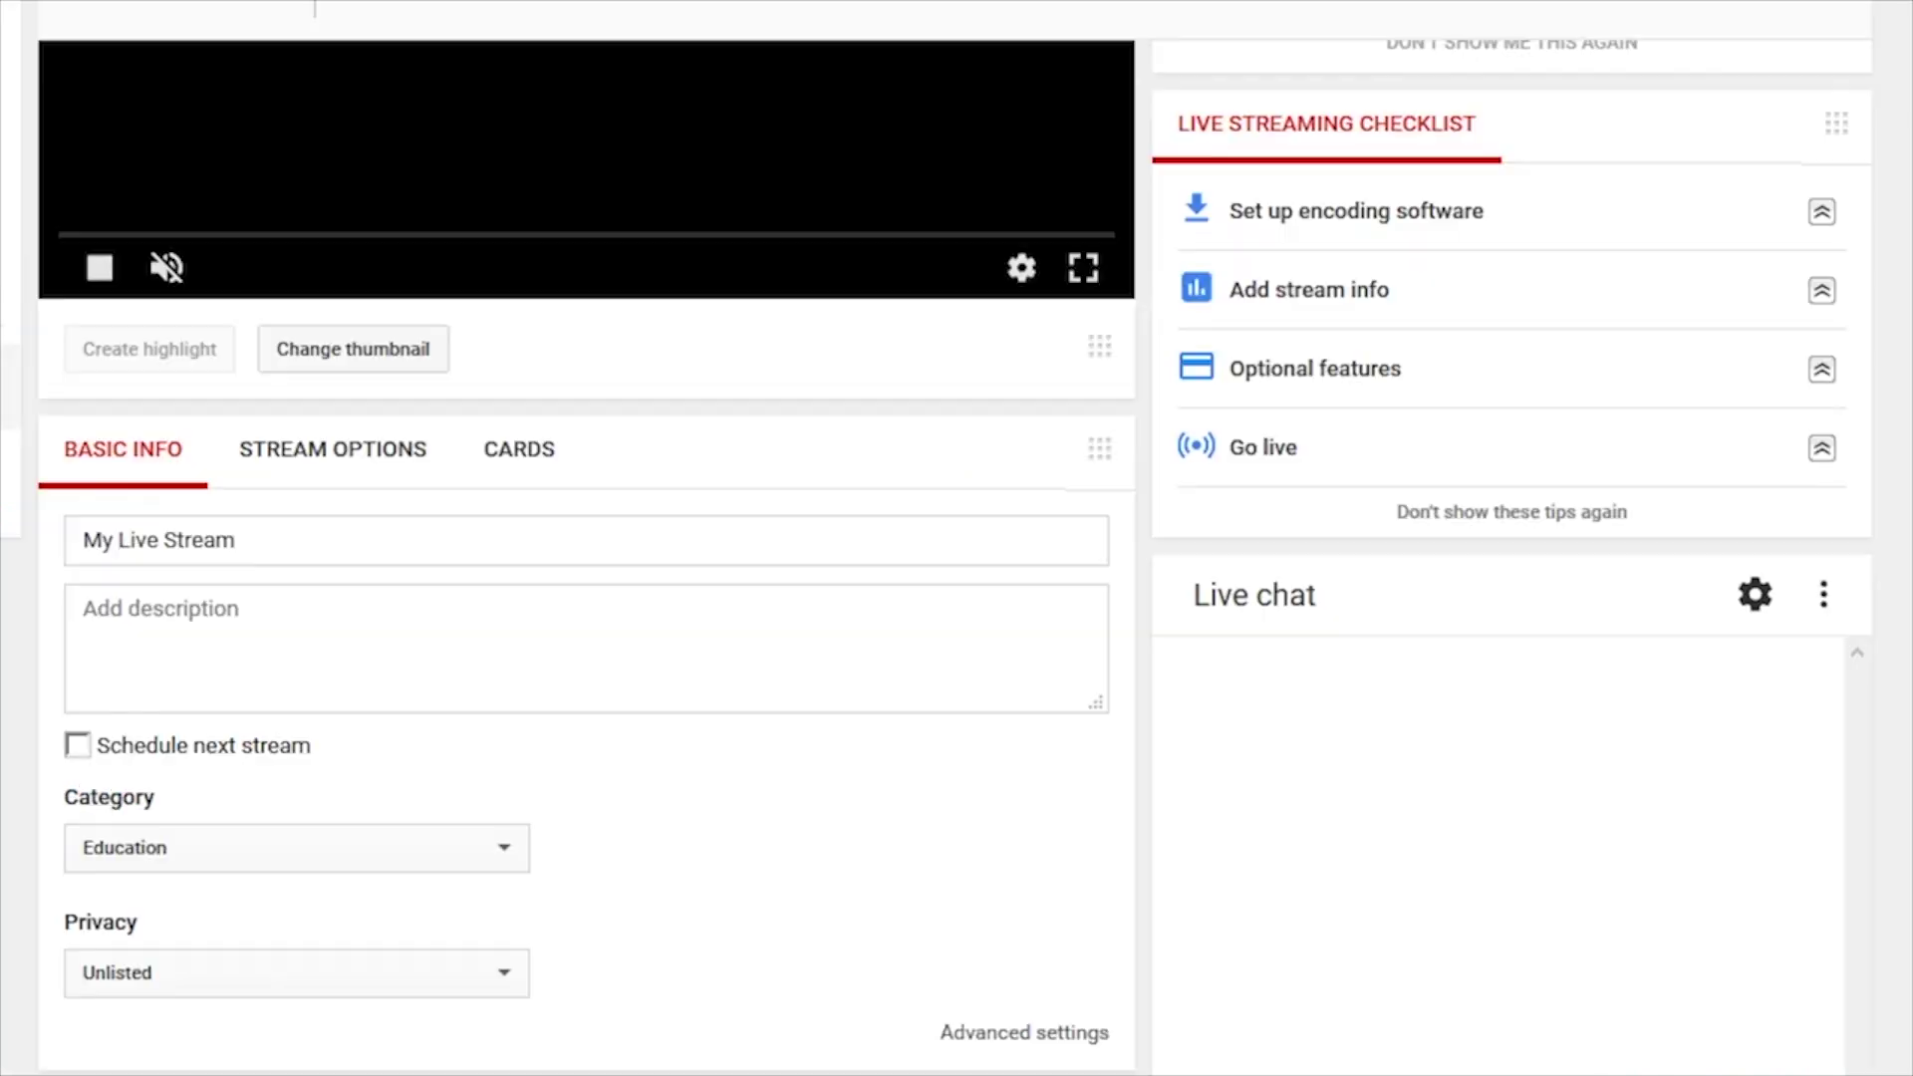
{"action": "scroll", "coordinate": [957, 538], "scroll_direction": "up", "scroll_amount": 5}
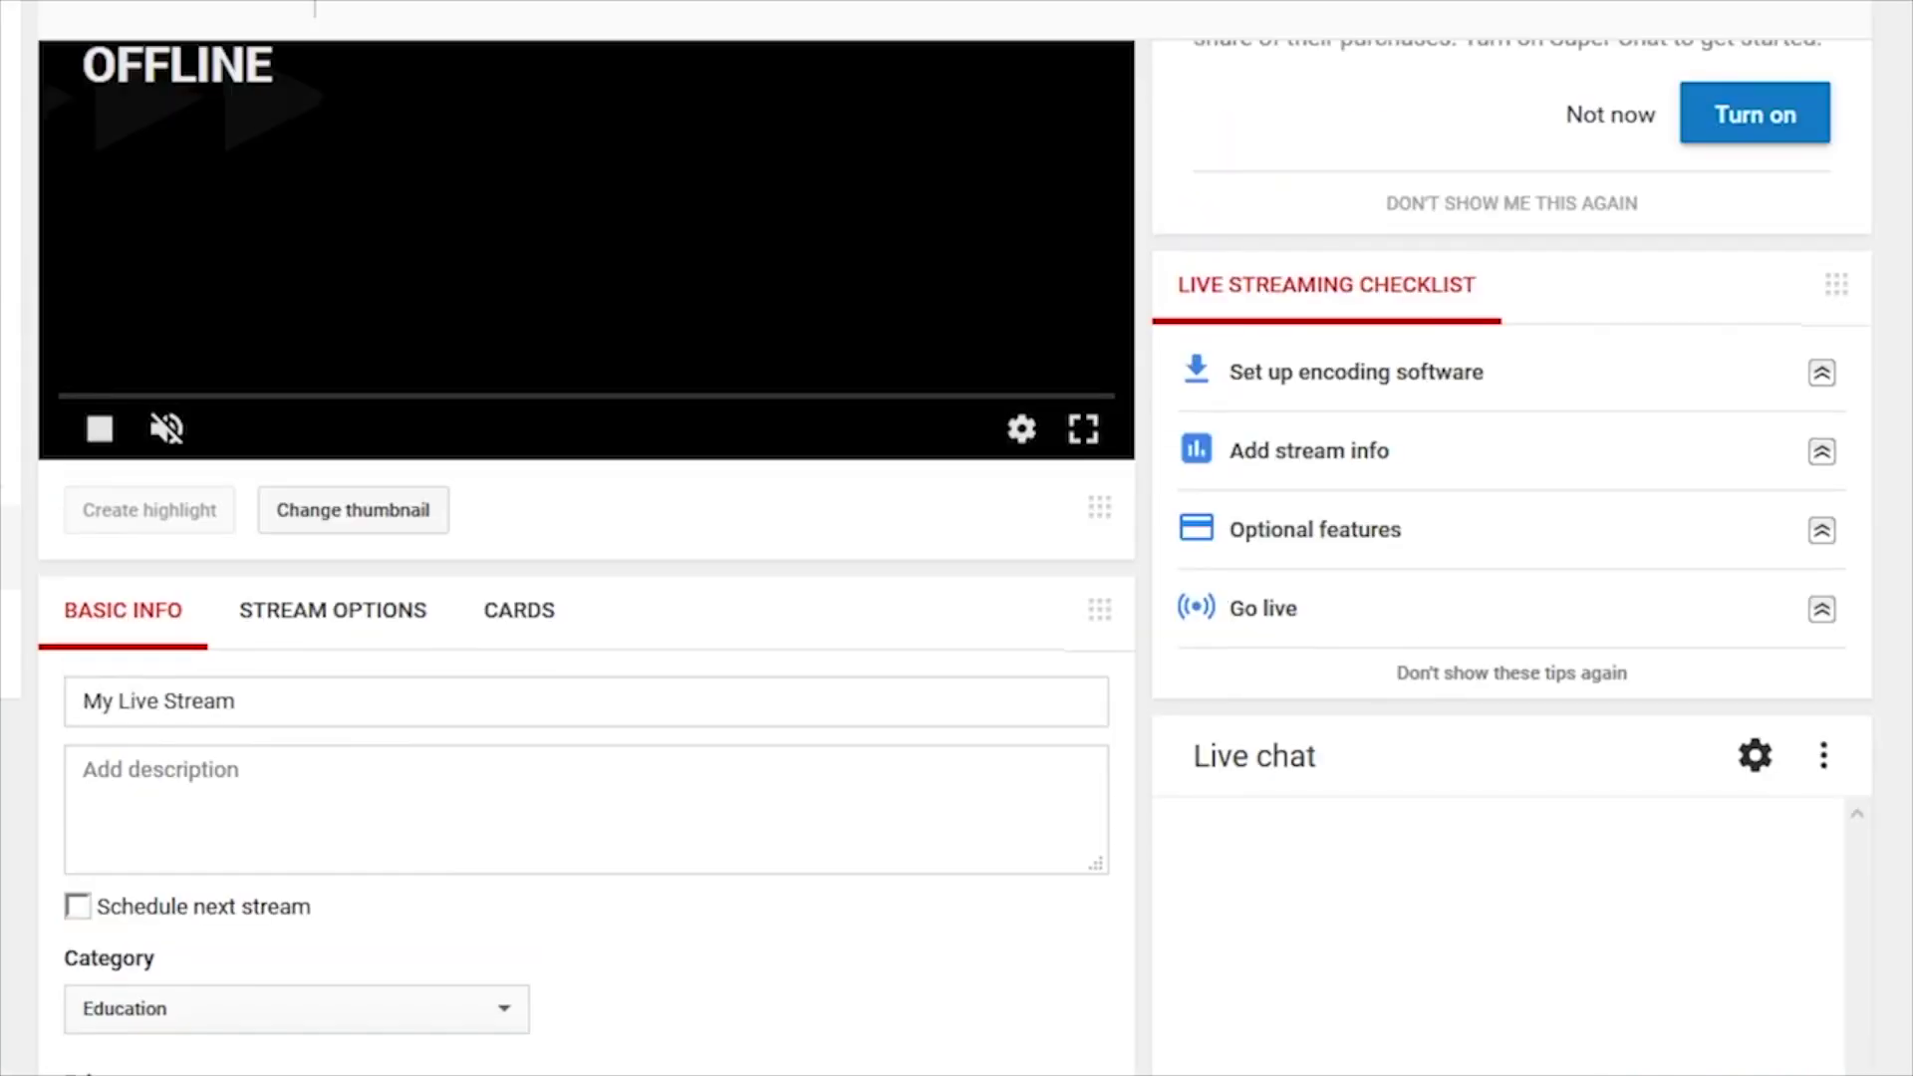